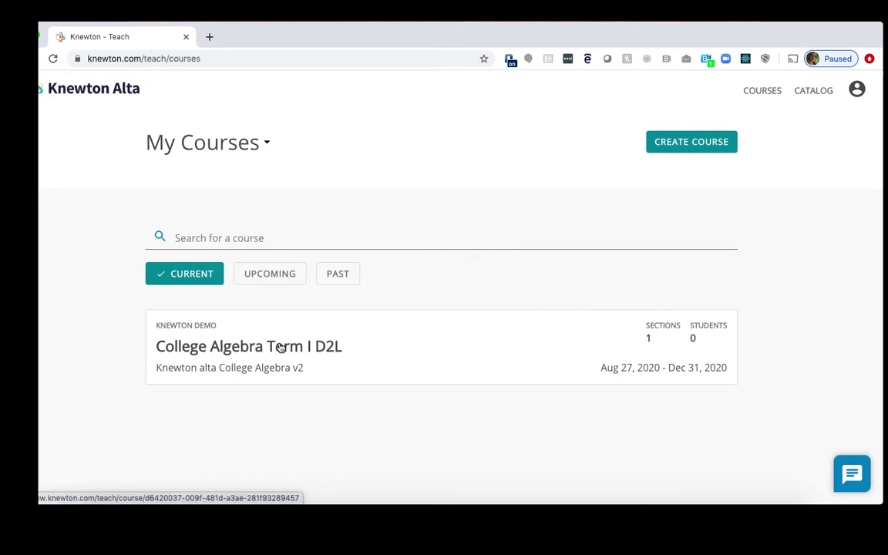
- Copy the course copy link from the settings of the College Algebra Term I D2L course
{"action": "left_click", "coordinate": [281, 348]}
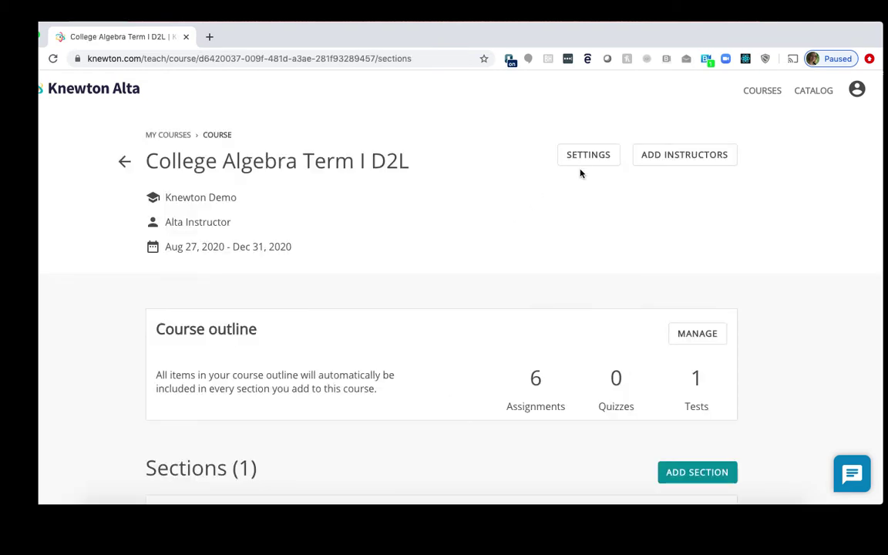
{"action": "left_click", "coordinate": [582, 166]}
{"action": "scroll", "coordinate": [511, 273], "scroll_direction": "down", "scroll_amount": 15}
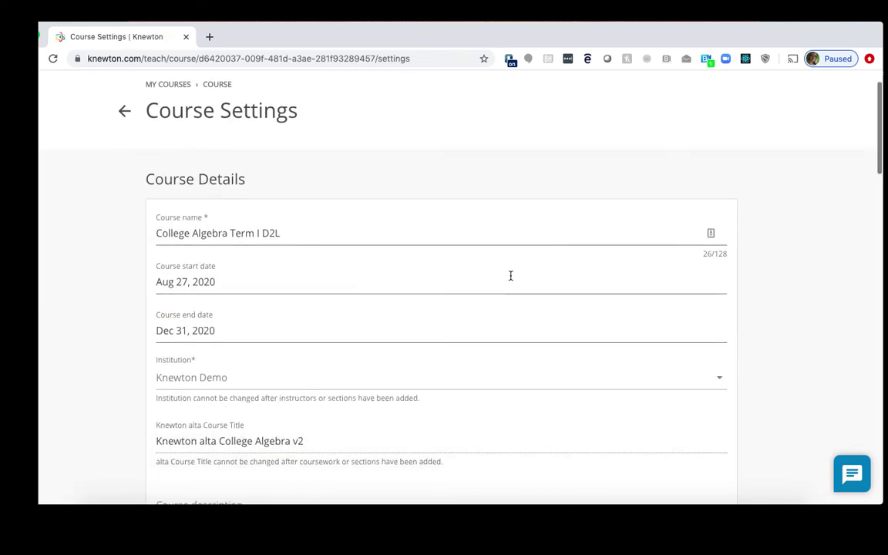
{"action": "scroll", "coordinate": [511, 279], "scroll_direction": "down", "scroll_amount": 15}
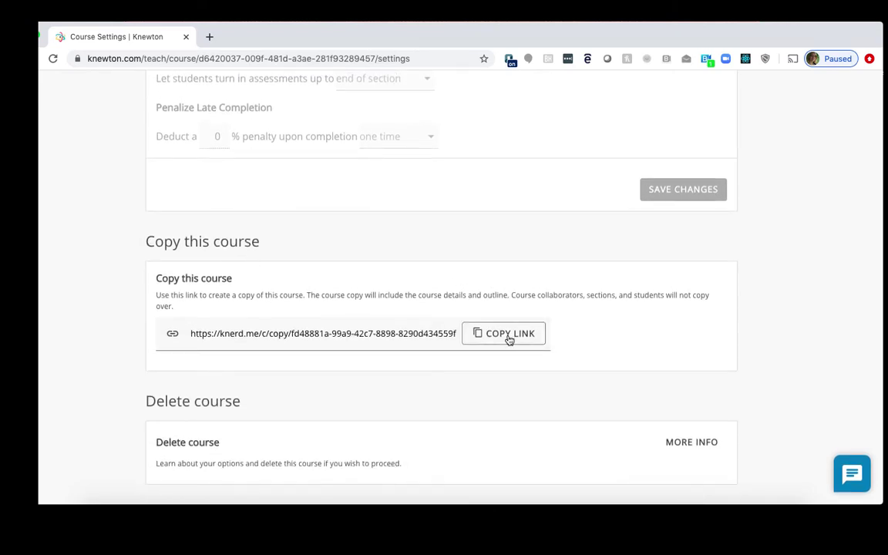
{"action": "left_click", "coordinate": [508, 337]}
- Return to the course list and load the copied course link in the browser
{"action": "scroll", "coordinate": [443, 291], "scroll_direction": "up", "scroll_amount": 10}
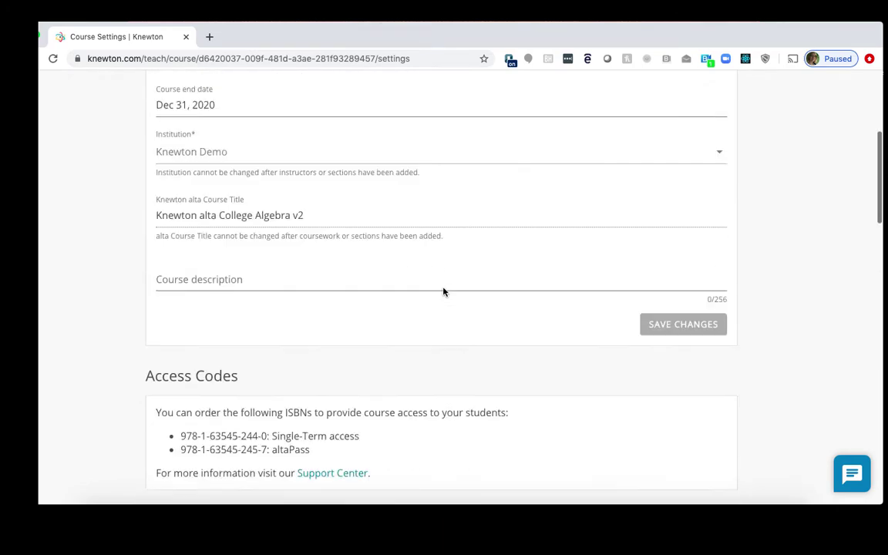
{"action": "scroll", "coordinate": [443, 292], "scroll_direction": "up", "scroll_amount": 3}
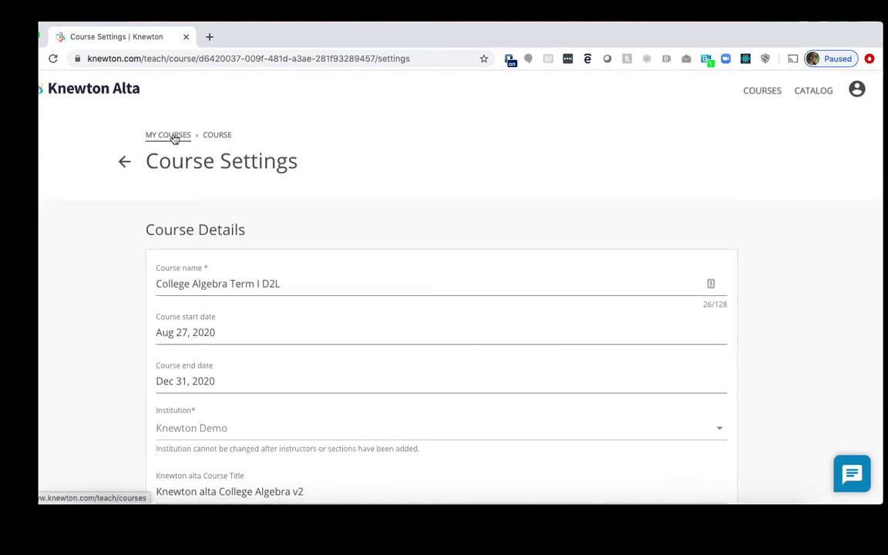
{"action": "left_click", "coordinate": [174, 136]}
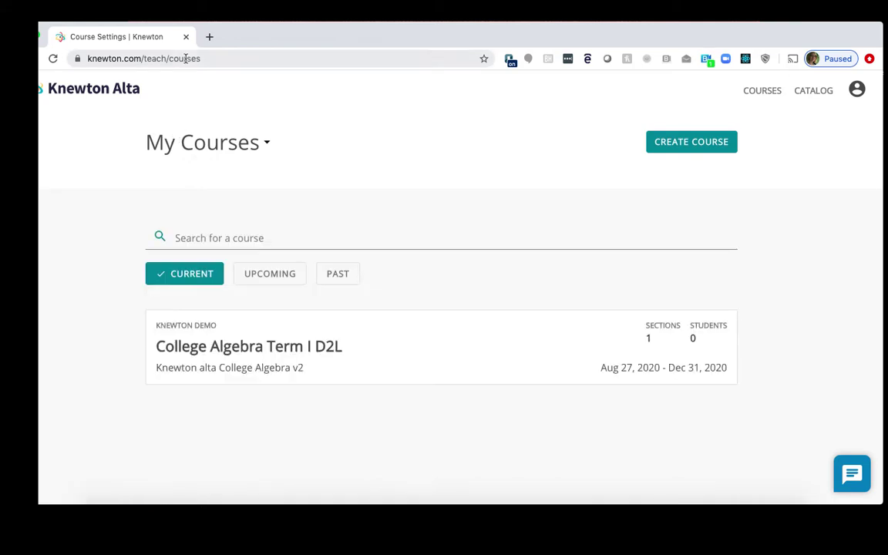
{"action": "left_click", "coordinate": [186, 58]}
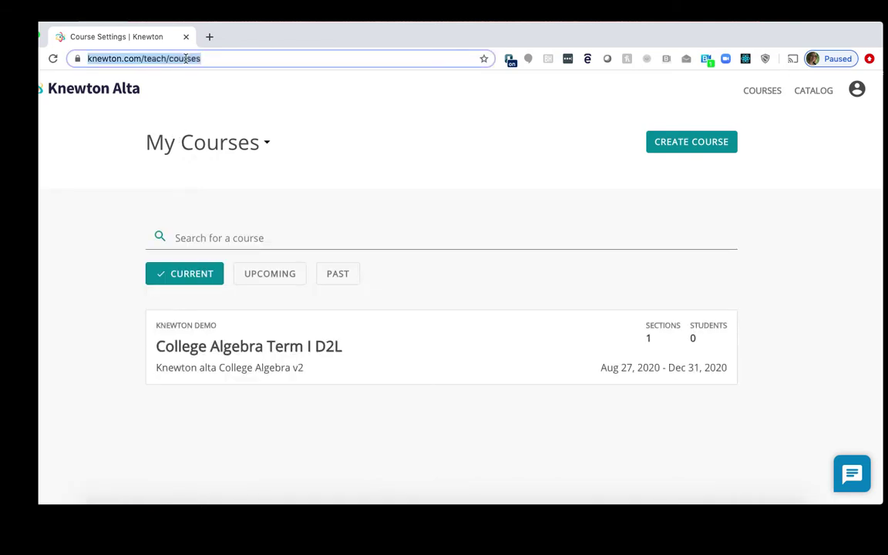
{"action": "key", "text": "ctrl+v"}
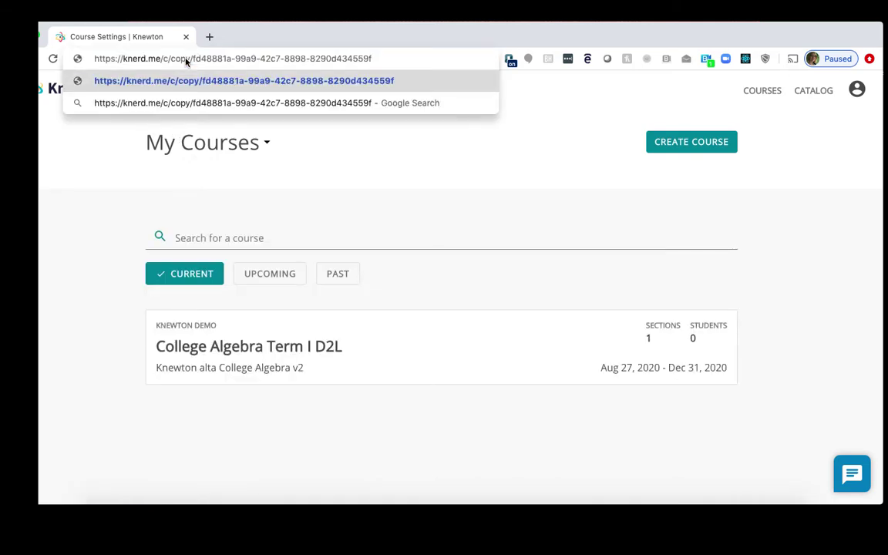
{"action": "key", "text": "Return"}
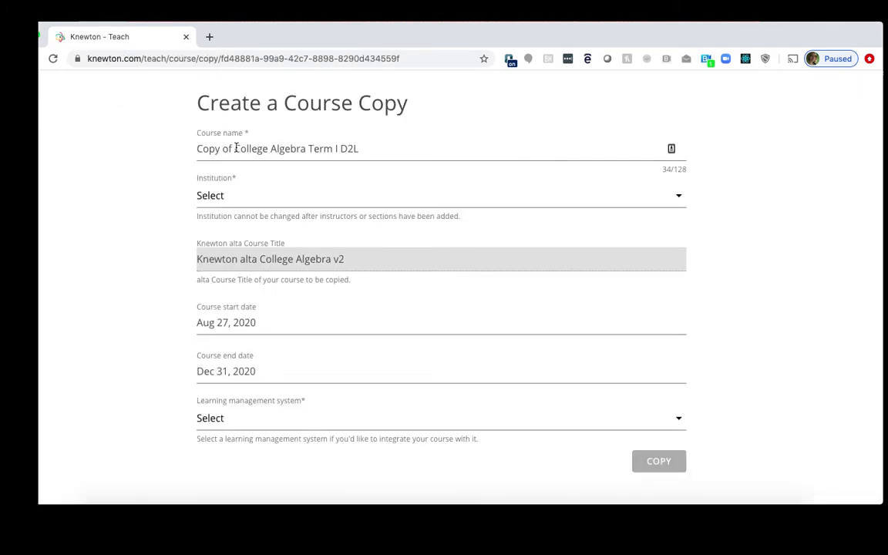
- Name the course copy "College Algebra Term II D2L"
{"action": "left_click", "coordinate": [236, 148]}
{"action": "key", "text": "BackSpace"}
{"action": "key", "text": "BackSpace"}
{"action": "key", "text": "BackSpace"}
{"action": "key", "text": "BackSpace"}
{"action": "key", "text": "BackSpace"}
{"action": "key", "text": "BackSpace"}
{"action": "key", "text": "BackSpace"}
{"action": "key", "text": "BackSpace"}
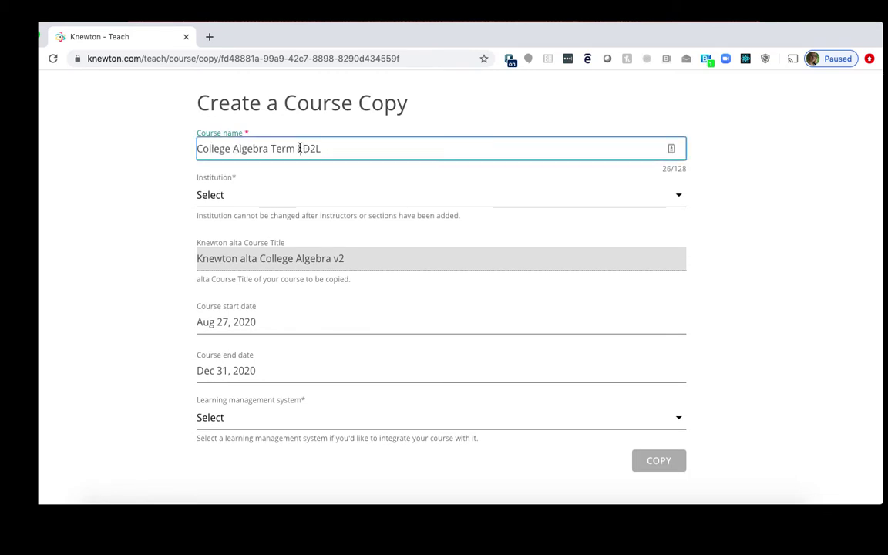
{"action": "left_click", "coordinate": [299, 148]}
{"action": "type", "text": "I"}
- Set the course copy's institution to Knewton Demo and its start date to Aug 28, 2020
{"action": "left_click", "coordinate": [268, 195]}
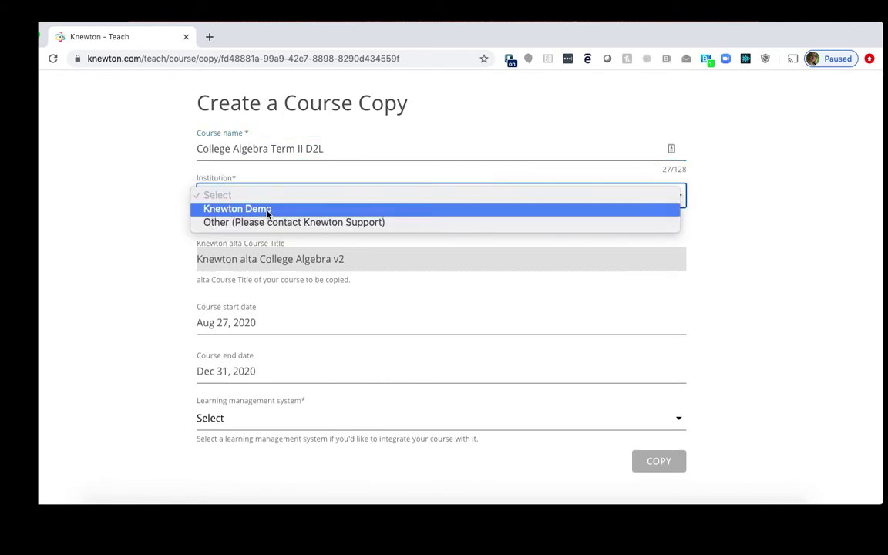
{"action": "left_click", "coordinate": [267, 210]}
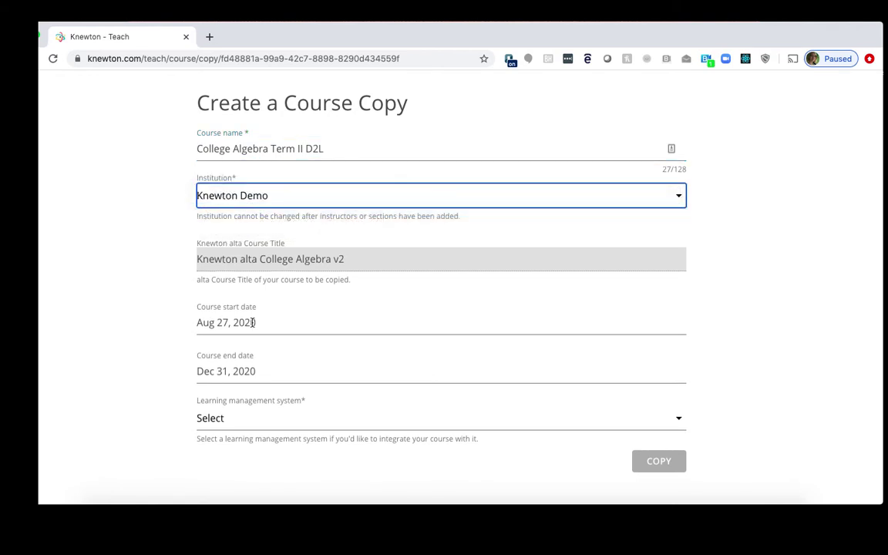
{"action": "left_click", "coordinate": [303, 323]}
{"action": "left_click", "coordinate": [349, 281]}
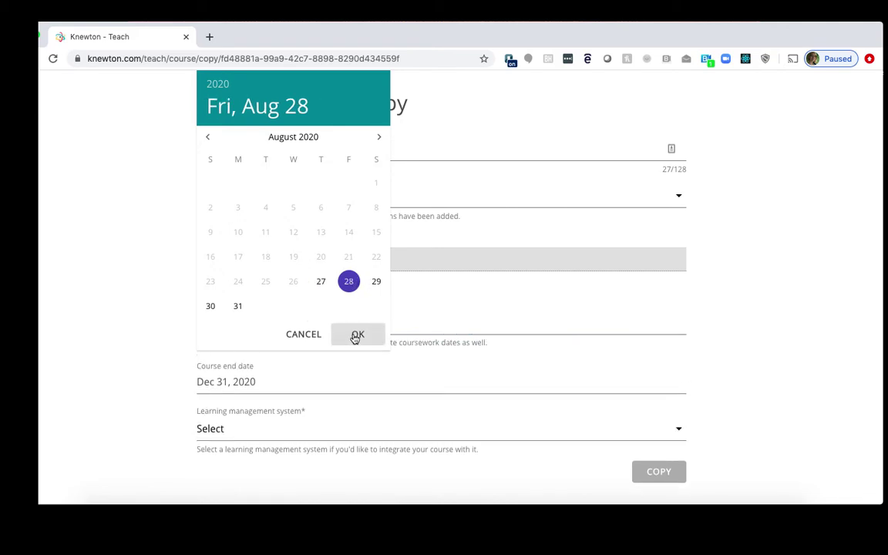
{"action": "left_click", "coordinate": [358, 334]}
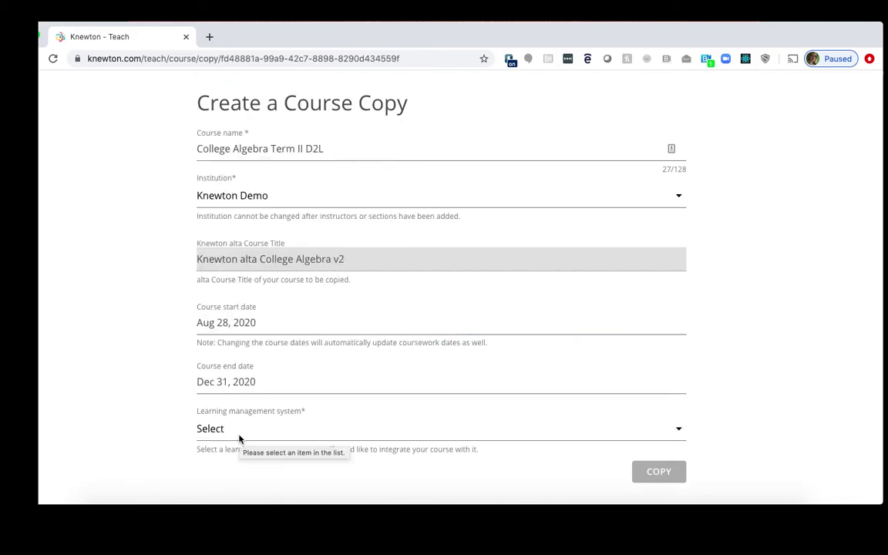
- Choose D2L as the learning management system and create the course copy
{"action": "left_click", "coordinate": [239, 438]}
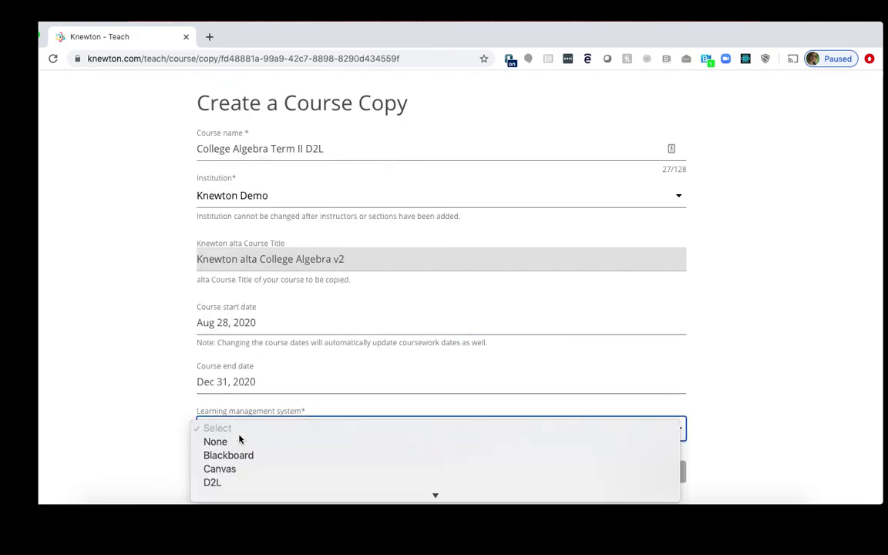
{"action": "left_click", "coordinate": [234, 483]}
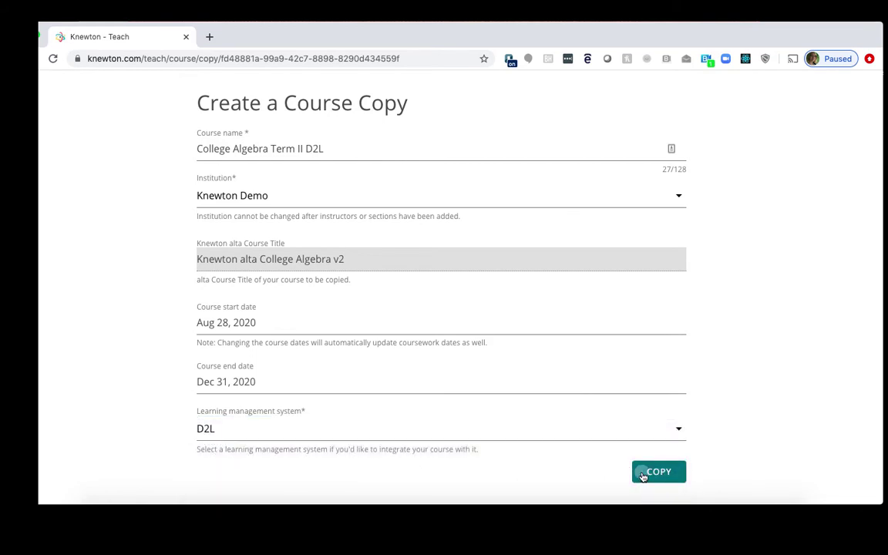
{"action": "left_click", "coordinate": [643, 475]}
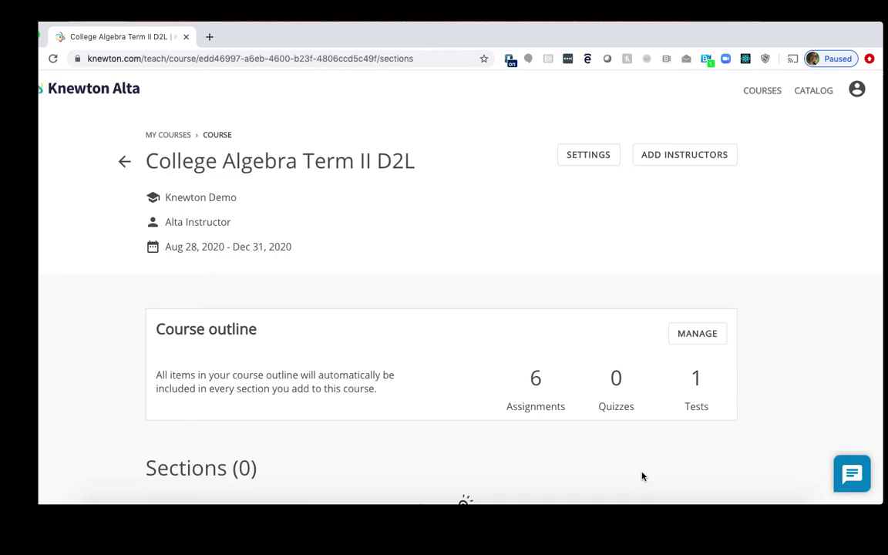
- Open the settings of the College Algebra Term II D2L course and examine its LMS Configuration
{"action": "left_click", "coordinate": [580, 164]}
{"action": "scroll", "coordinate": [465, 219], "scroll_direction": "down", "scroll_amount": 10}
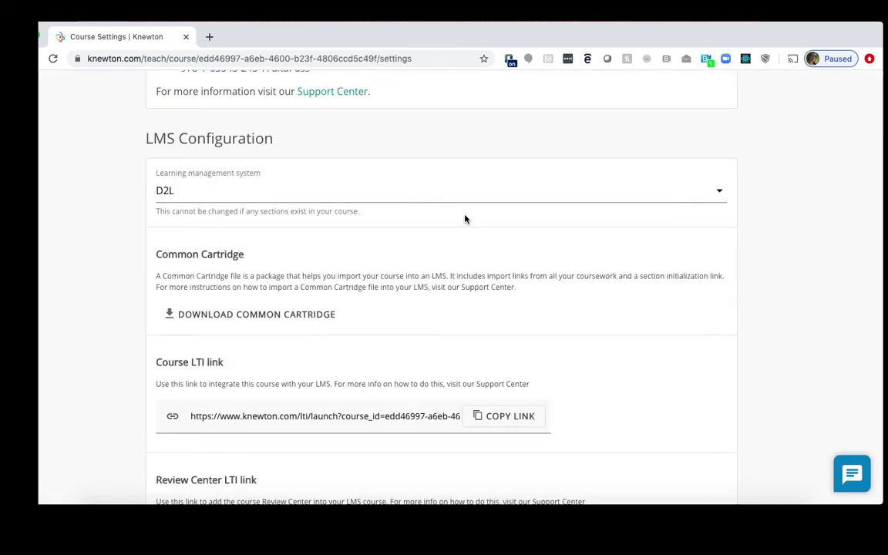
{"action": "scroll", "coordinate": [364, 432], "scroll_direction": "down", "scroll_amount": 2}
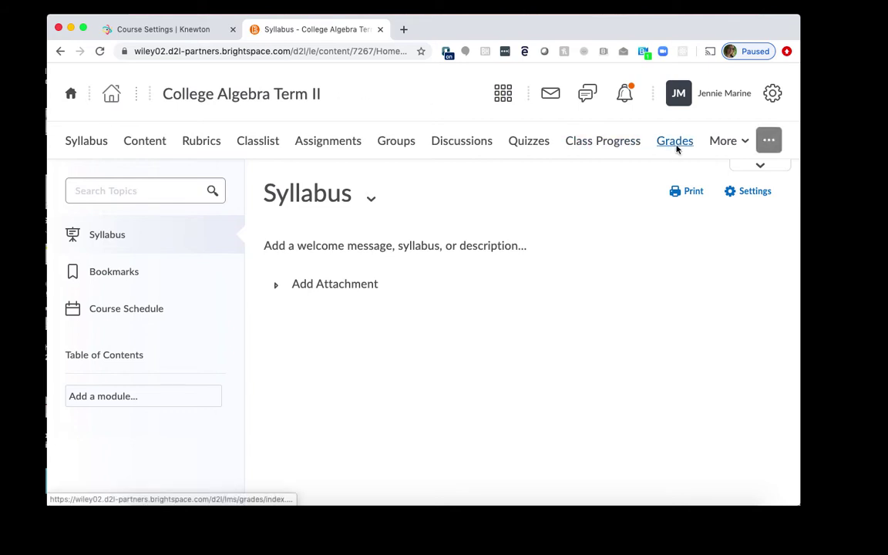
- In Brightspace, open the Import / Export / Copy Components page from the College Algebra Term II course administration
{"action": "left_click", "coordinate": [741, 145]}
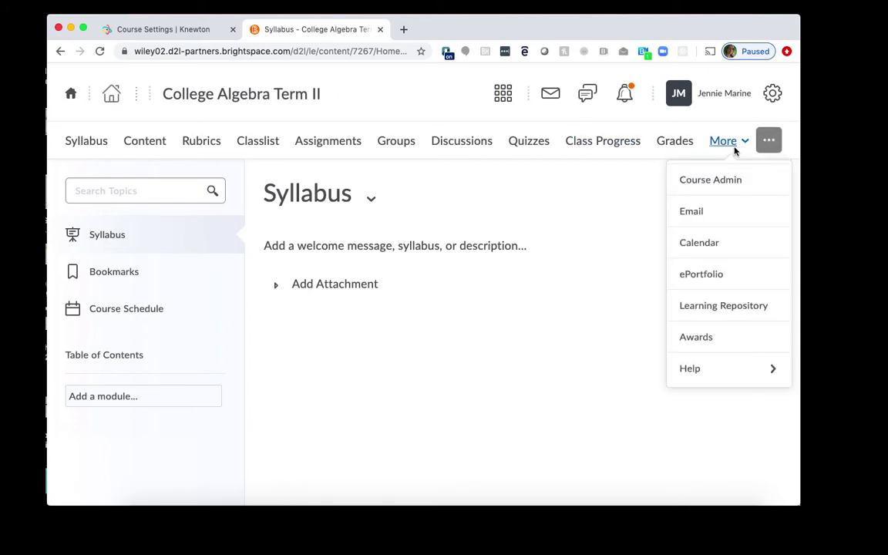
{"action": "left_click", "coordinate": [722, 178]}
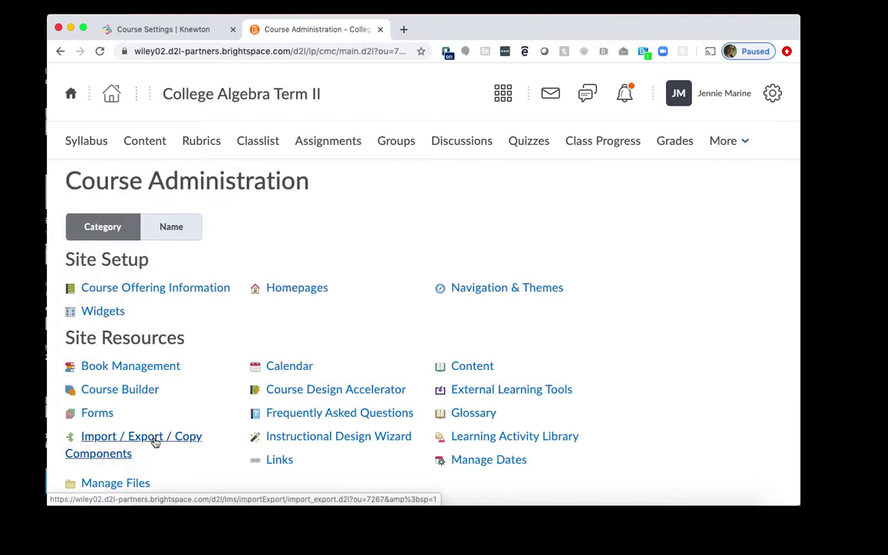
{"action": "left_click", "coordinate": [155, 442]}
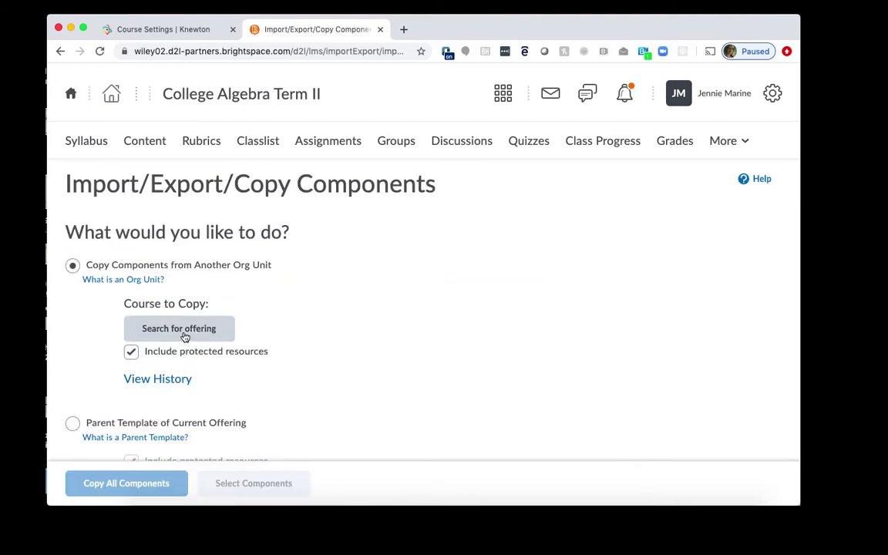
- Search the course offerings for "college algebra" and add College Algebra Term I as the course to copy
{"action": "left_click", "coordinate": [184, 336]}
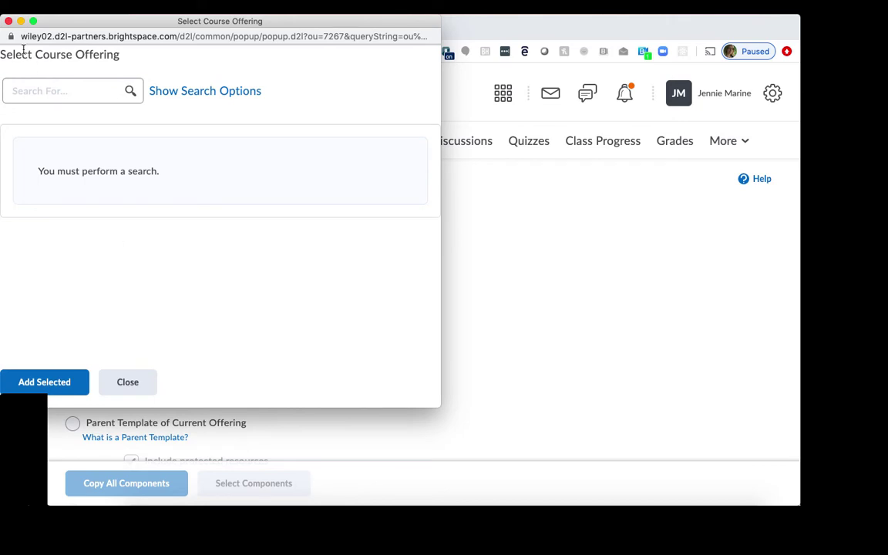
{"action": "left_click", "coordinate": [23, 90]}
{"action": "type", "text": "college algebra"}
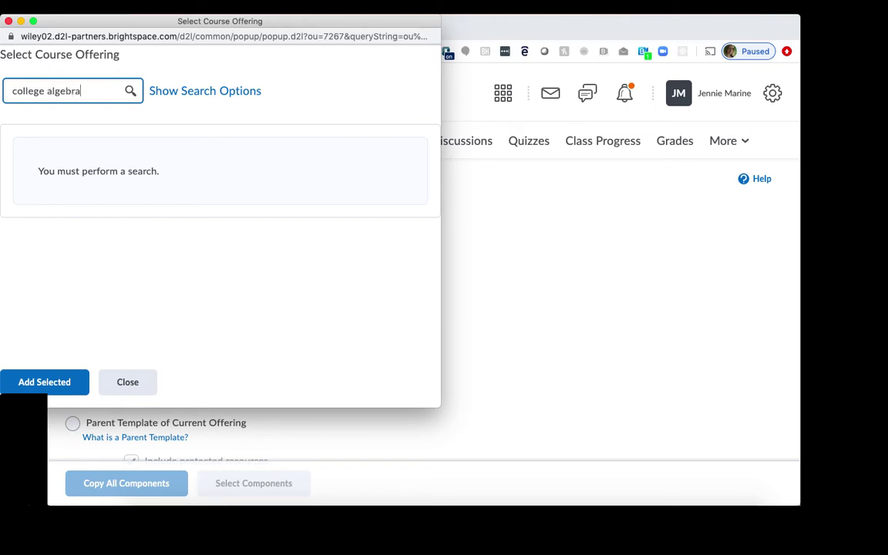
{"action": "key", "text": "Return"}
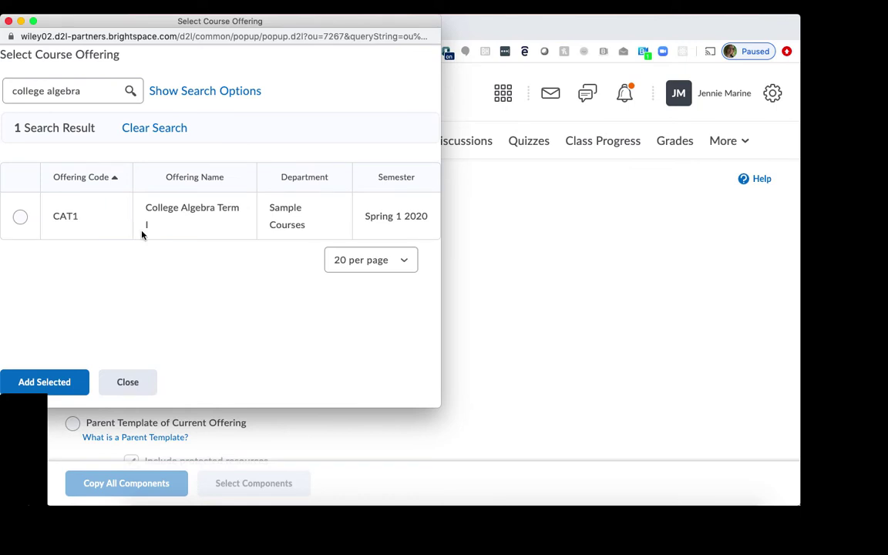
{"action": "left_click", "coordinate": [20, 218]}
{"action": "left_click", "coordinate": [44, 382]}
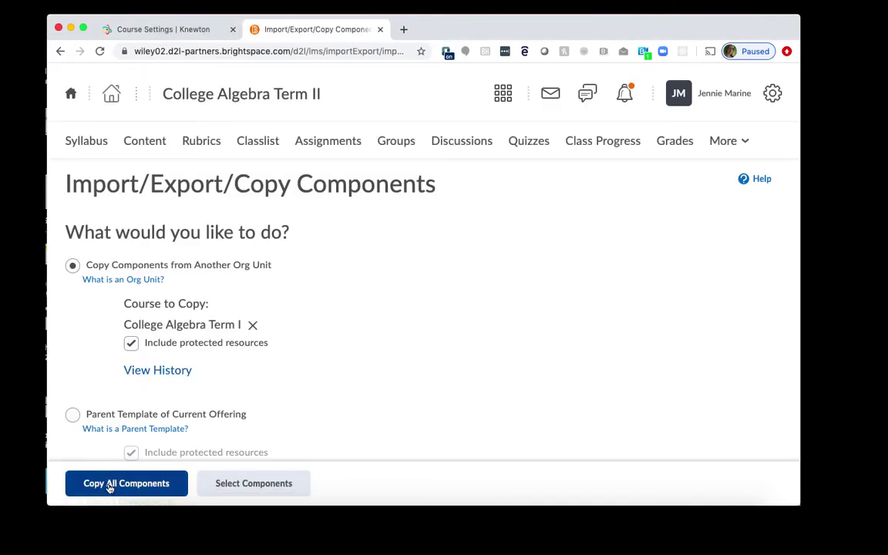
- Copy all components from College Algebra Term I and open the Knewton Coursework module in the course content
{"action": "left_click", "coordinate": [108, 485]}
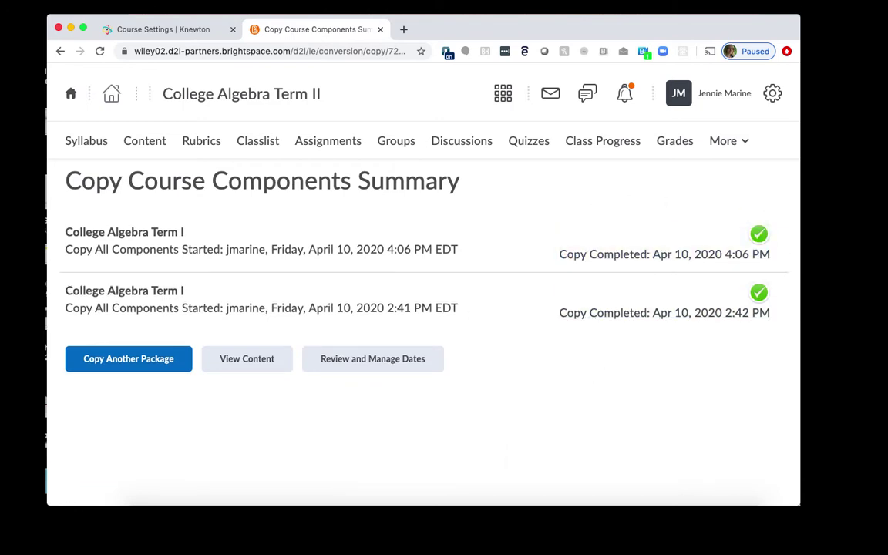
{"action": "left_click", "coordinate": [259, 358]}
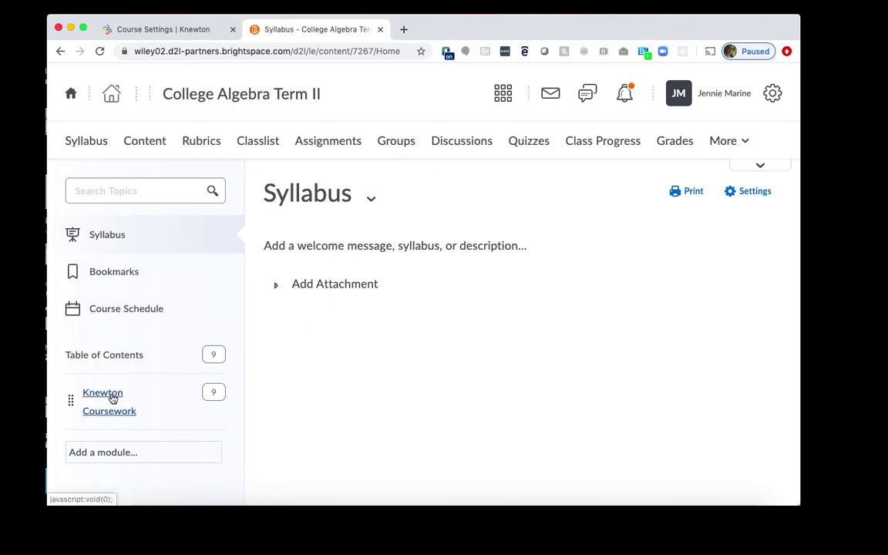
{"action": "left_click", "coordinate": [113, 397]}
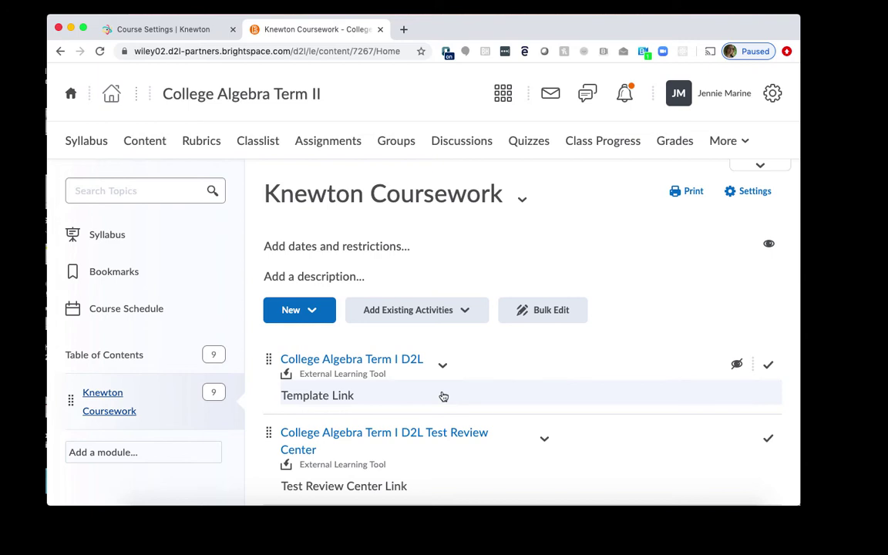
- Copy the Course LTI link from the Knewton settings of College Algebra Term II D2L and return to the Brightspace coursework module
{"action": "left_click", "coordinate": [184, 30]}
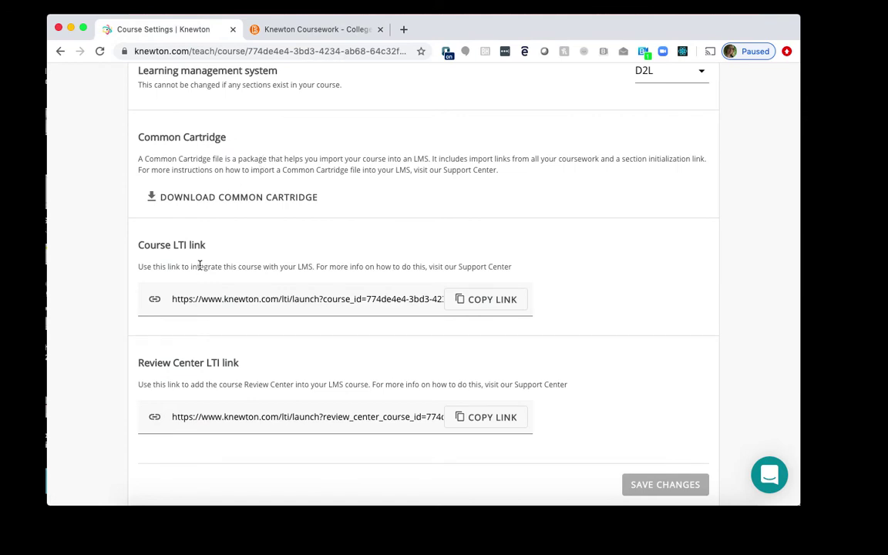
{"action": "scroll", "coordinate": [200, 265], "scroll_direction": "up", "scroll_amount": 15}
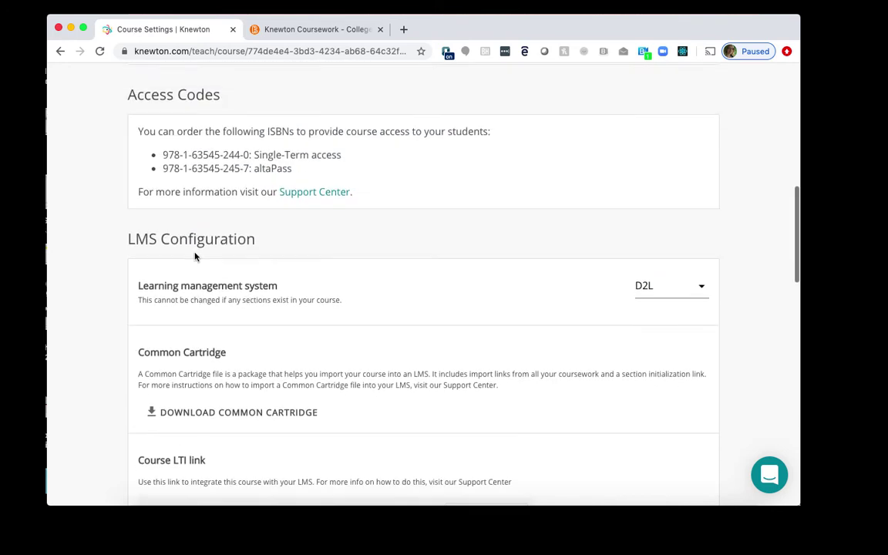
{"action": "scroll", "coordinate": [224, 249], "scroll_direction": "up", "scroll_amount": 2}
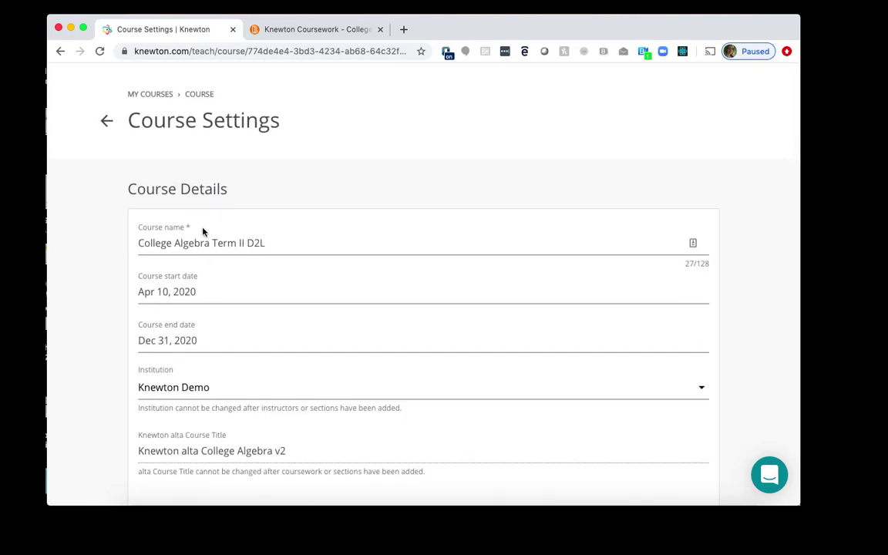
{"action": "scroll", "coordinate": [203, 231], "scroll_direction": "down", "scroll_amount": 10}
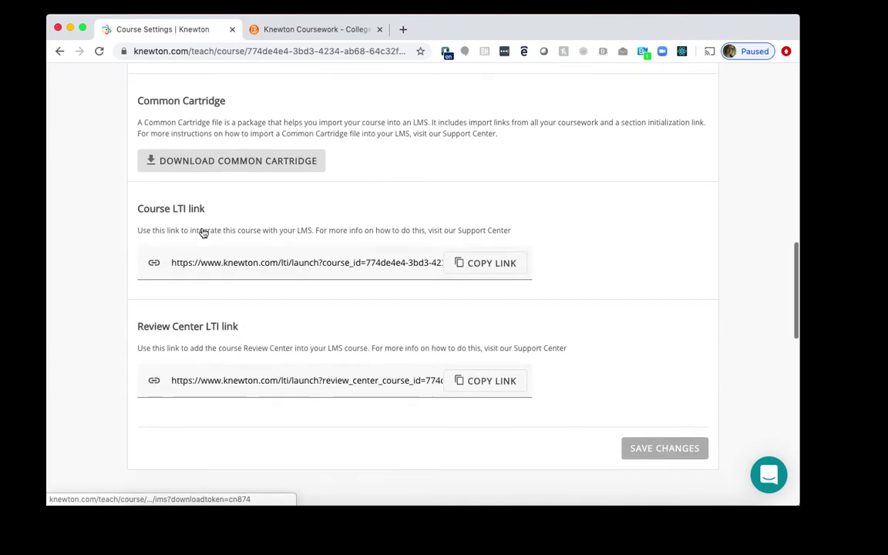
{"action": "left_click", "coordinate": [498, 259]}
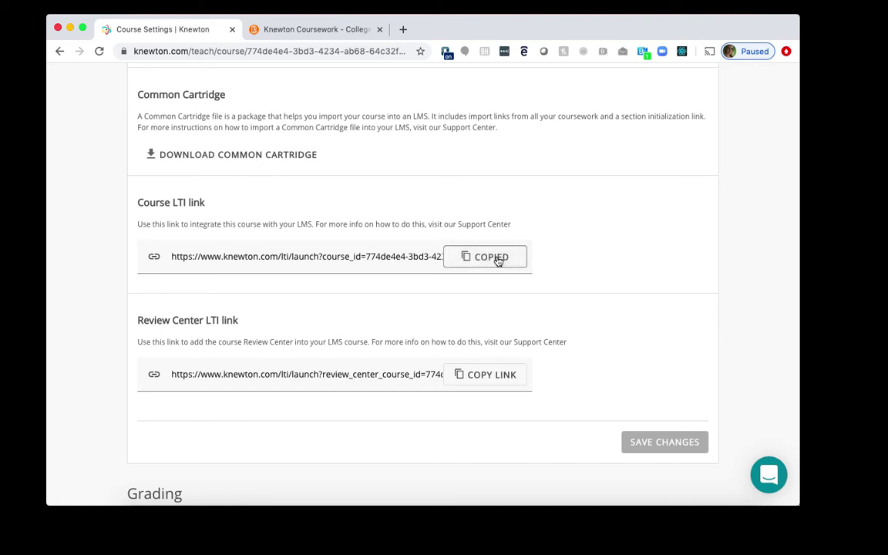
{"action": "left_click", "coordinate": [329, 30]}
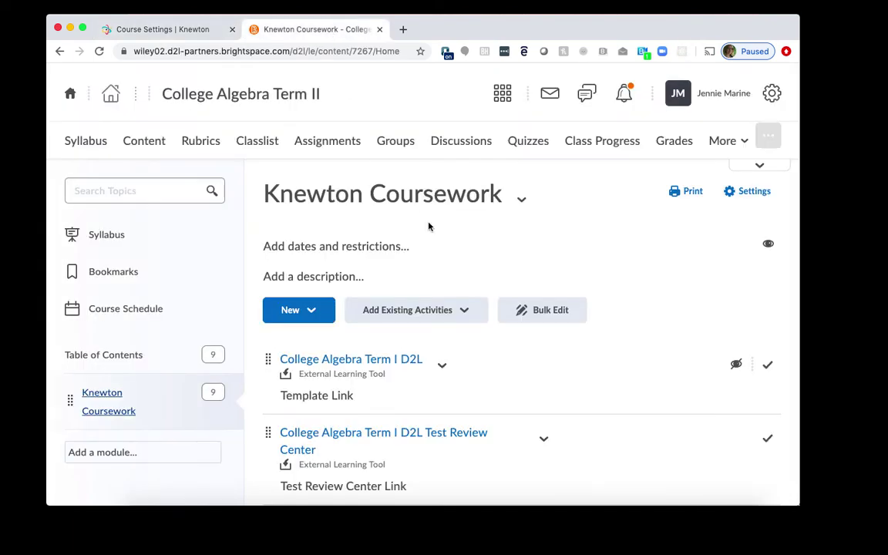
- Open the External Learning Tools page from the College Algebra Term II course administration
{"action": "left_click", "coordinate": [740, 143]}
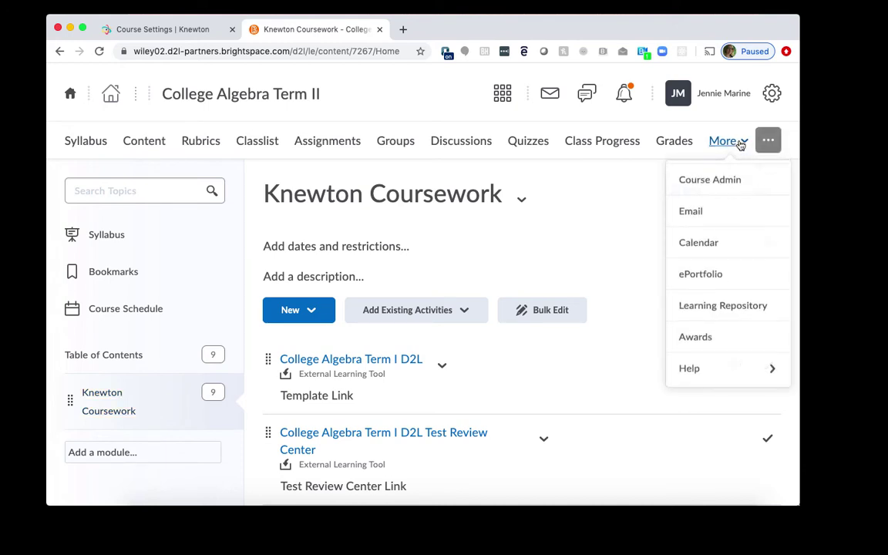
{"action": "left_click", "coordinate": [713, 177]}
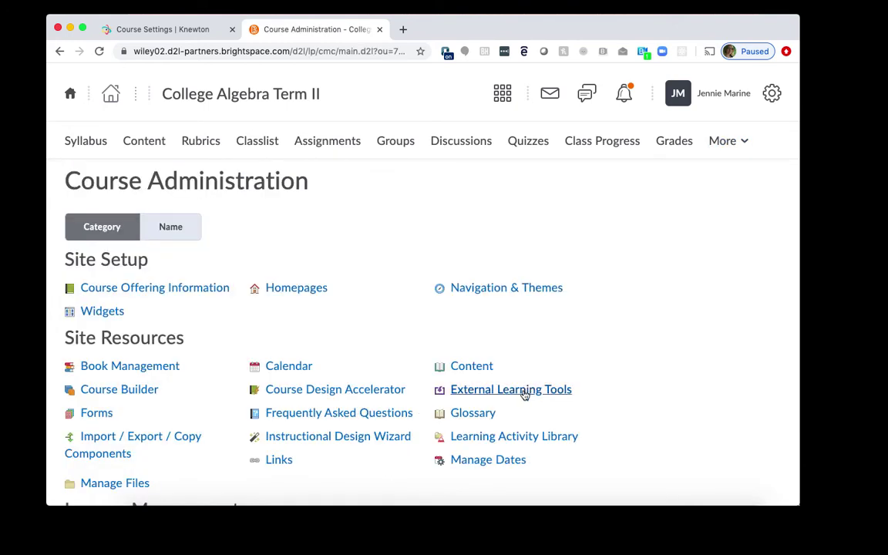
{"action": "left_click", "coordinate": [524, 395]}
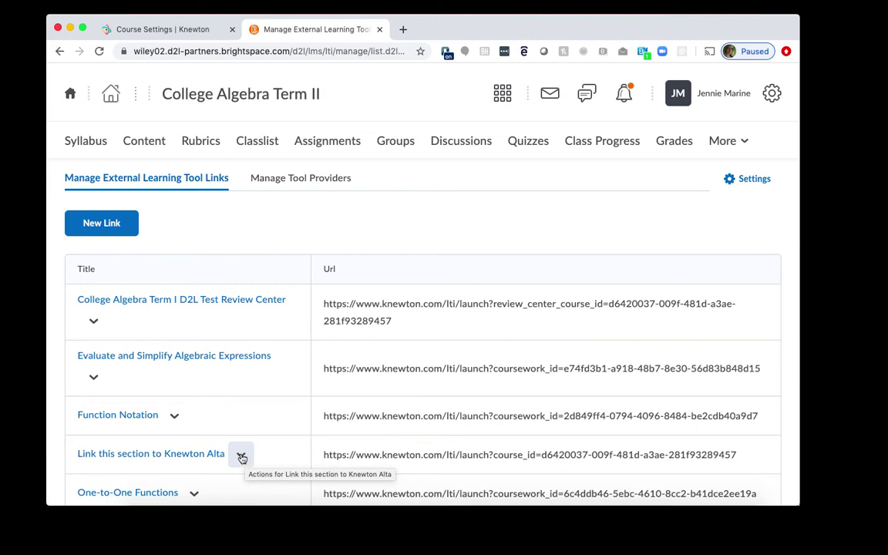
- Edit the "Link this section to Knewton Alta" link and replace its URL with the copied Course LTI link
{"action": "left_click", "coordinate": [242, 458]}
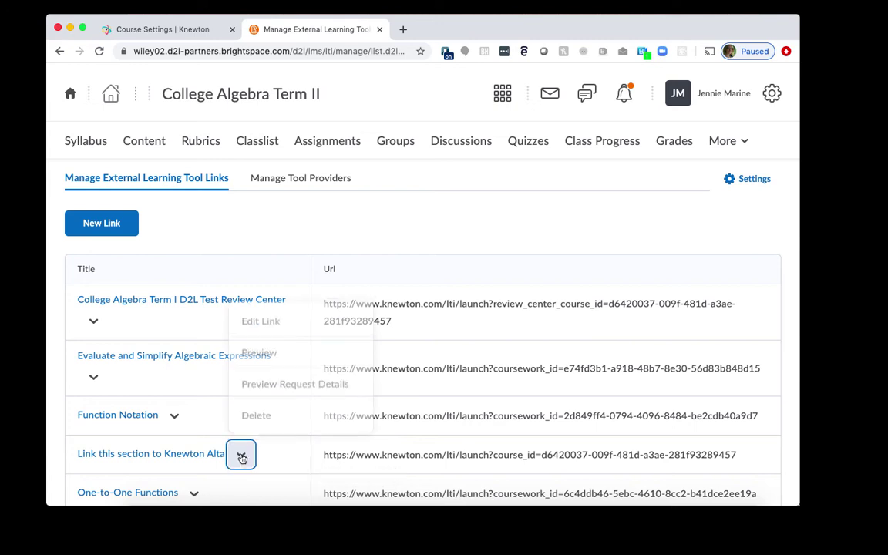
{"action": "left_click", "coordinate": [259, 320]}
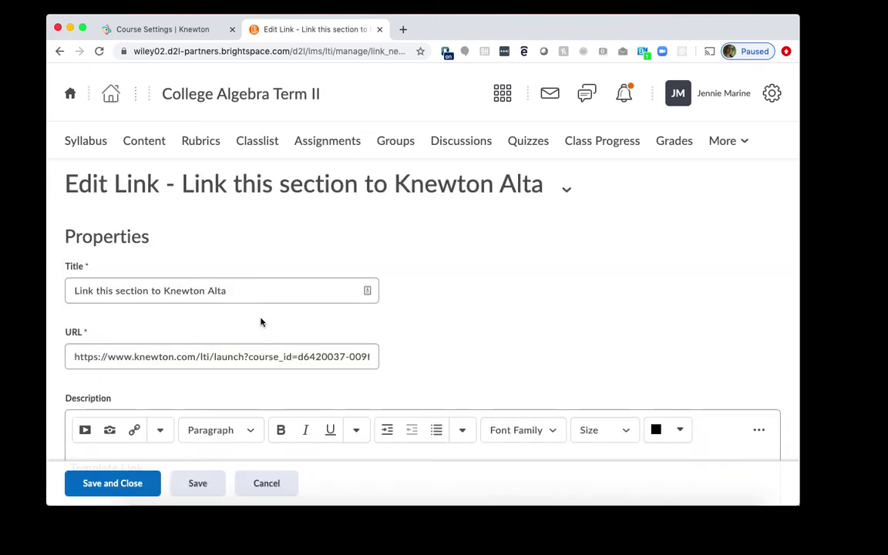
{"action": "left_click", "coordinate": [236, 353]}
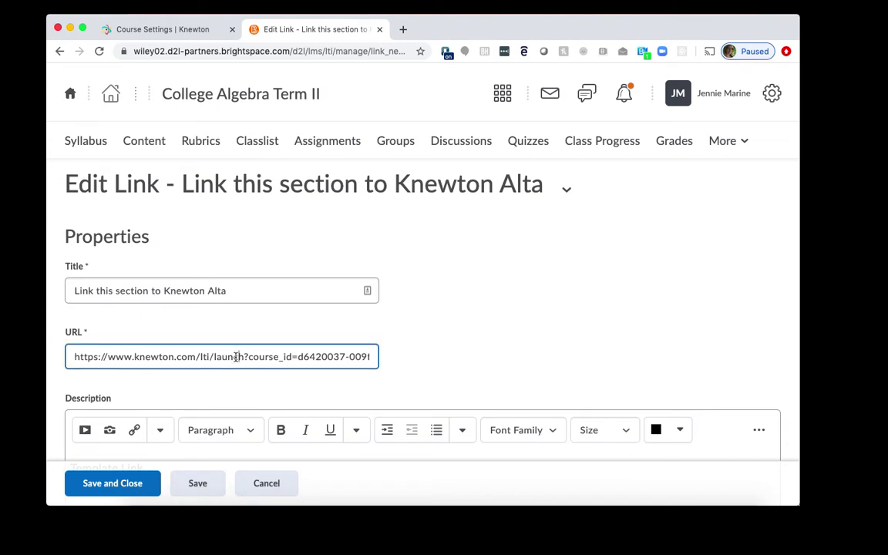
{"action": "triple_click", "coordinate": [237, 356]}
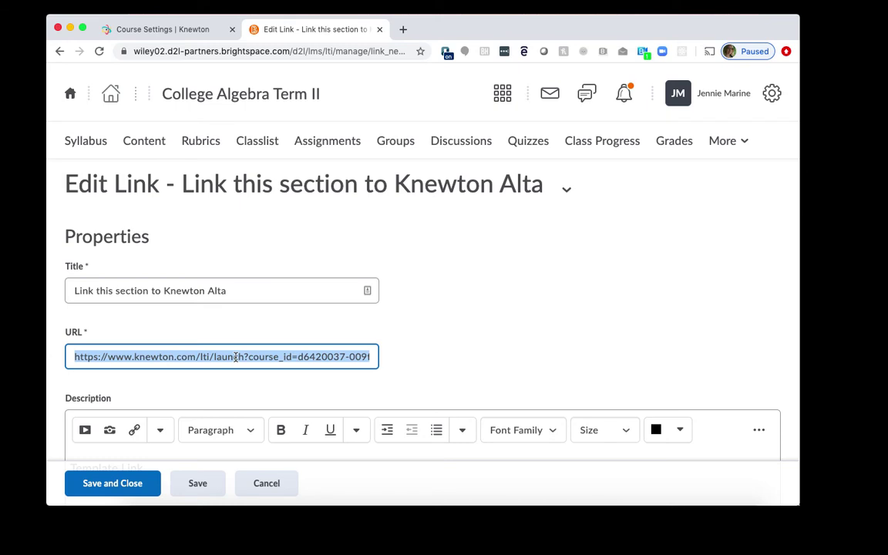
{"action": "key", "text": "BackSpace"}
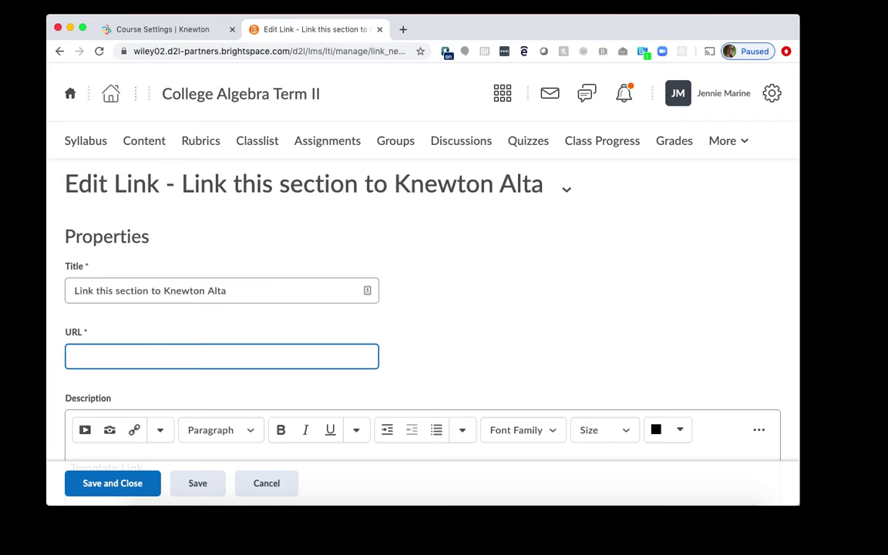
{"action": "key", "text": "super+v"}
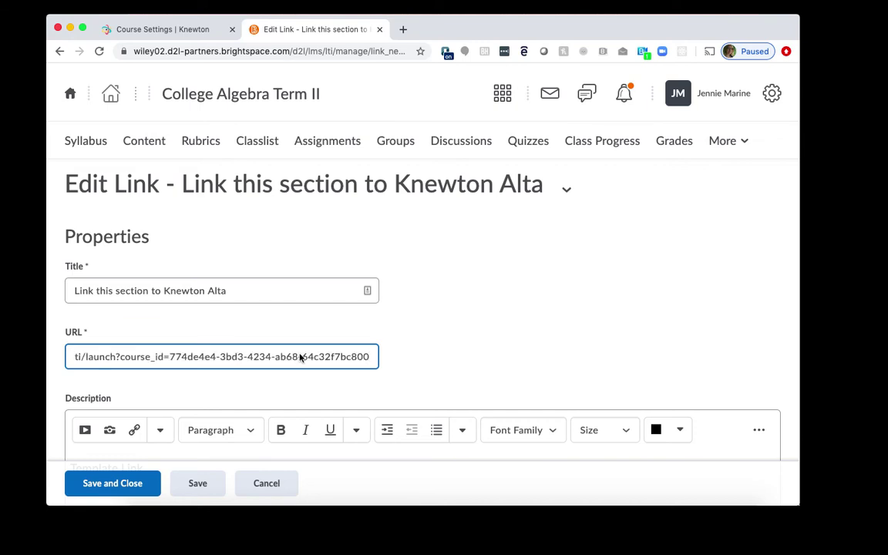
- Disallow users from viewing the "Link this section to Knewton Alta" link, then save and close it
{"action": "scroll", "coordinate": [474, 378], "scroll_direction": "down", "scroll_amount": 5}
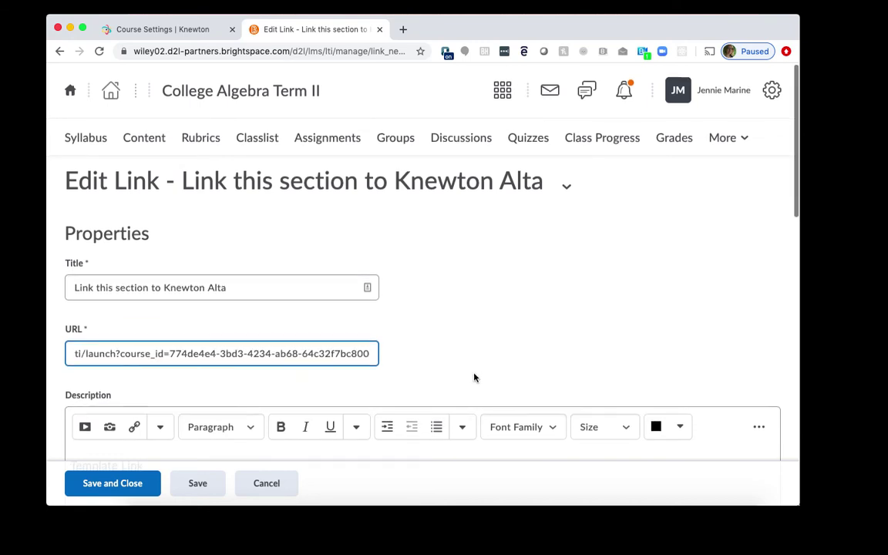
{"action": "scroll", "coordinate": [474, 377], "scroll_direction": "down", "scroll_amount": 1}
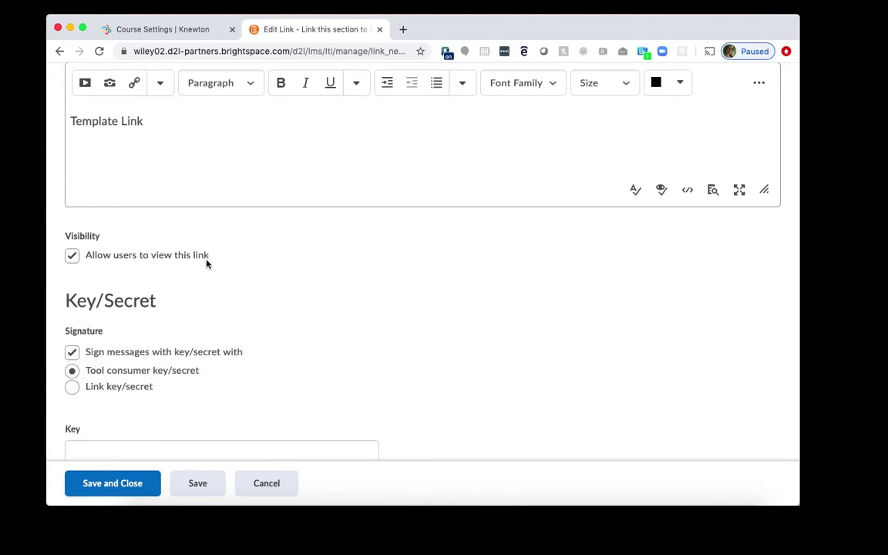
{"action": "left_click", "coordinate": [71, 257]}
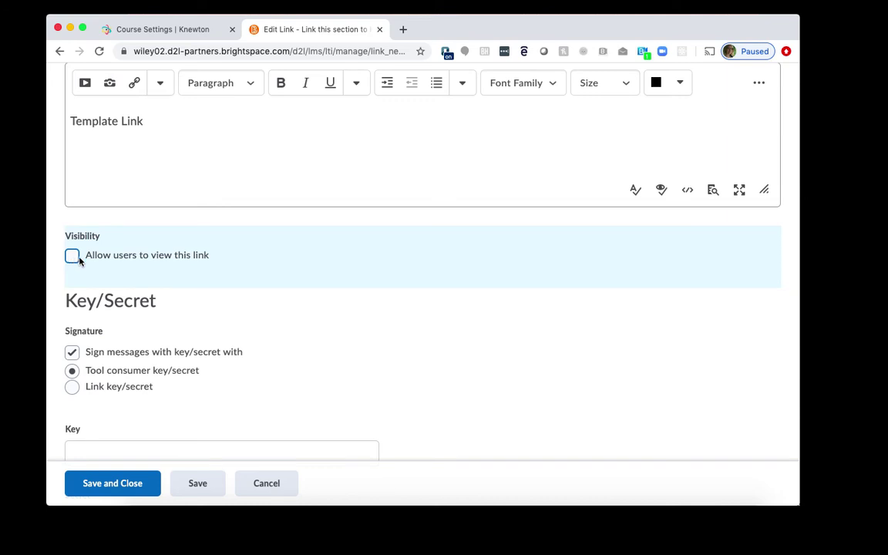
{"action": "scroll", "coordinate": [224, 291], "scroll_direction": "down", "scroll_amount": 4}
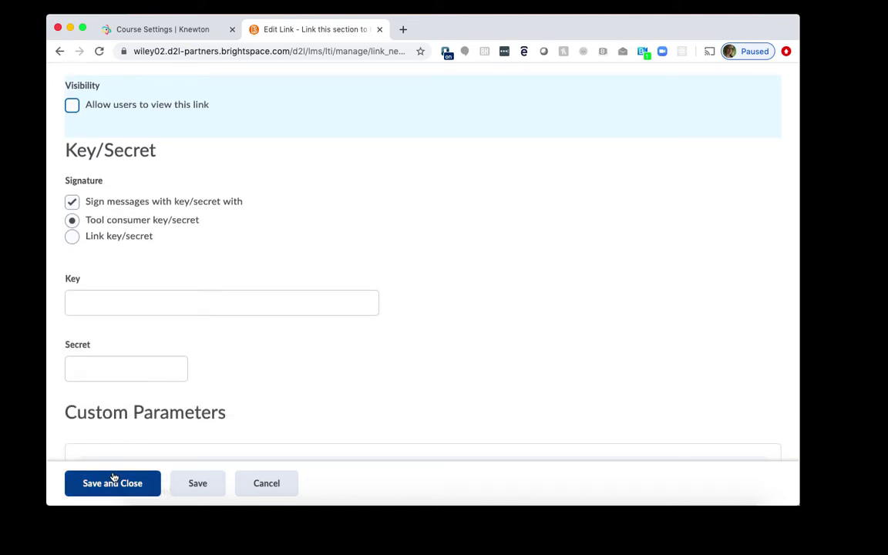
{"action": "left_click", "coordinate": [113, 482]}
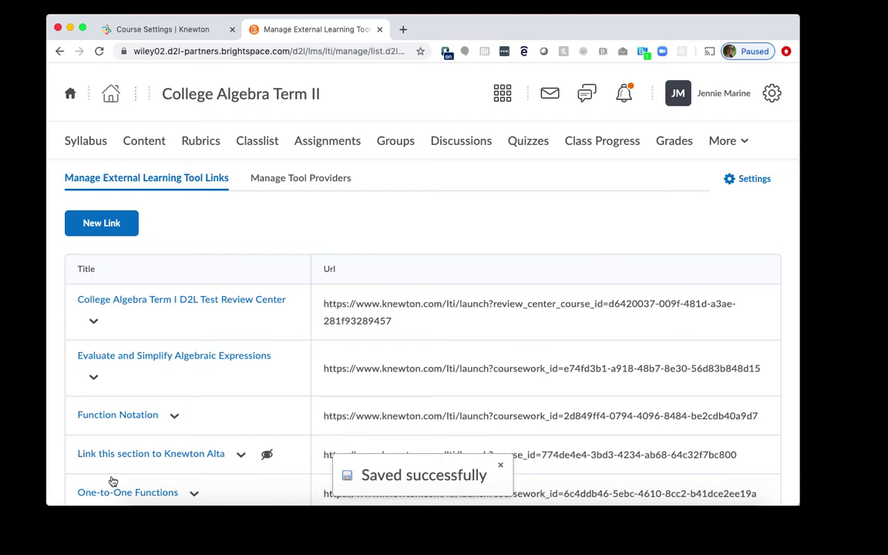
- Copy the Review Center LTI link from the Knewton course settings and return to the Brightspace external tool links
{"action": "left_click", "coordinate": [192, 32]}
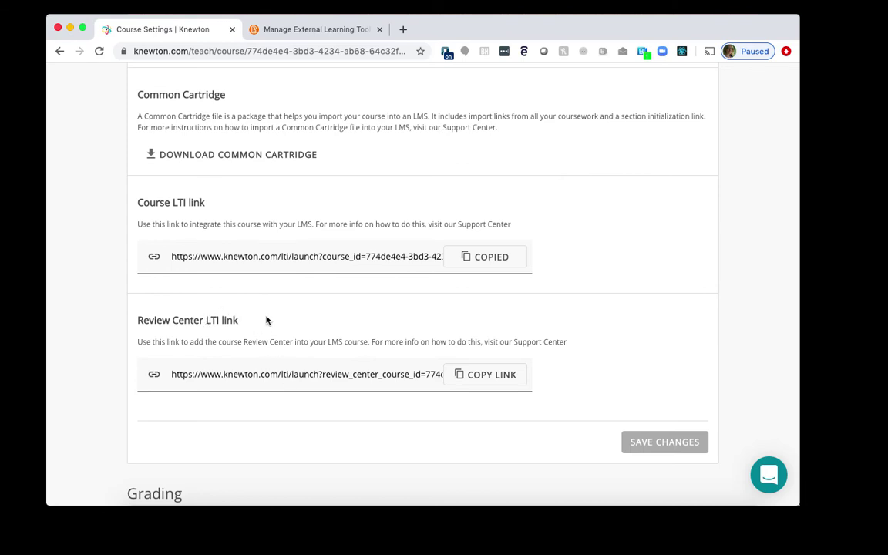
{"action": "left_click", "coordinate": [484, 377]}
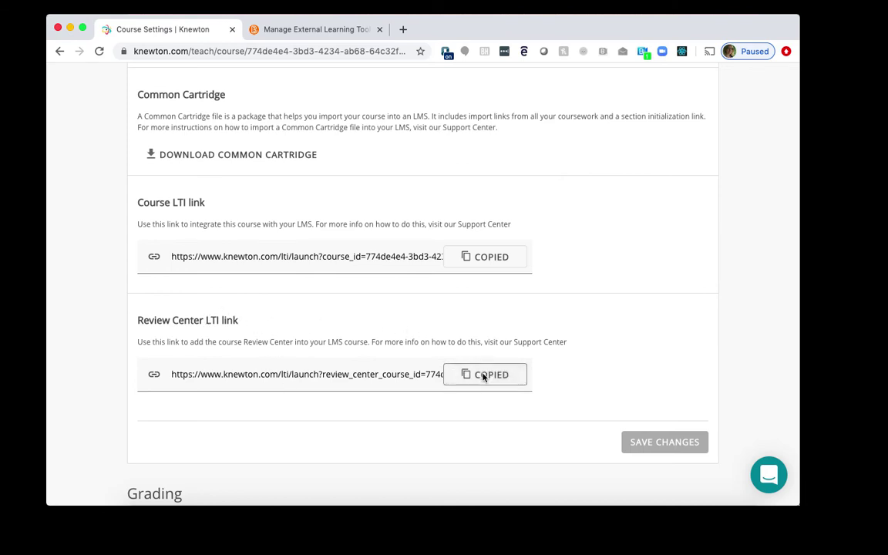
{"action": "left_click", "coordinate": [328, 31]}
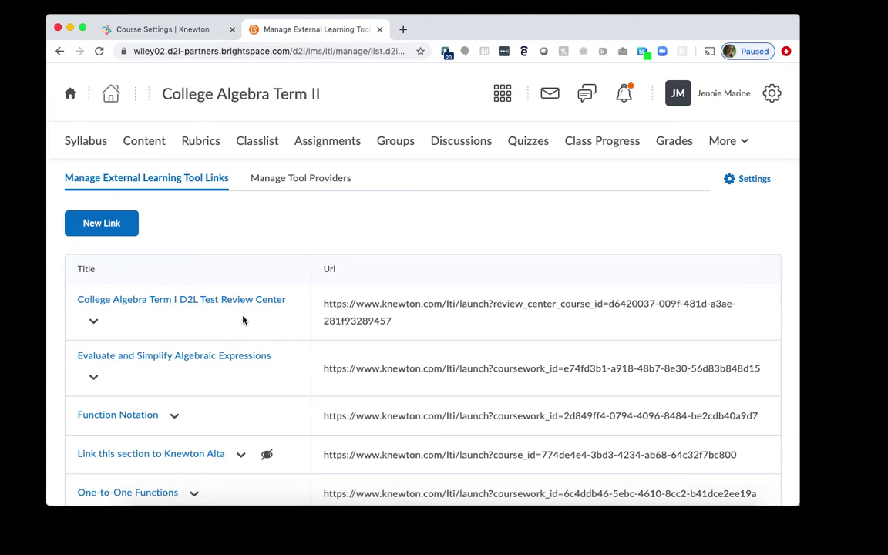
- Replace the URL of the College Algebra Term I D2L Test Review Center link with the copied Review Center LTI link and save it
{"action": "left_click", "coordinate": [94, 322]}
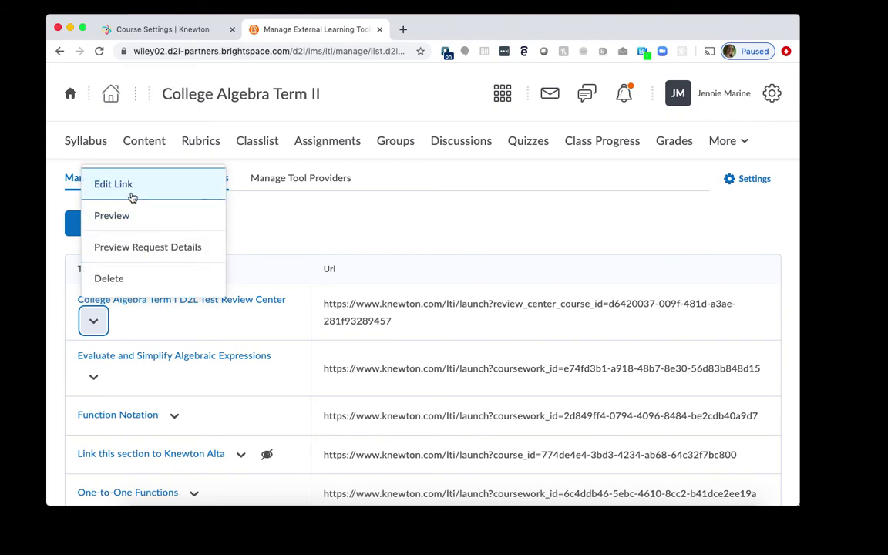
{"action": "left_click", "coordinate": [131, 190]}
{"action": "left_click", "coordinate": [242, 356]}
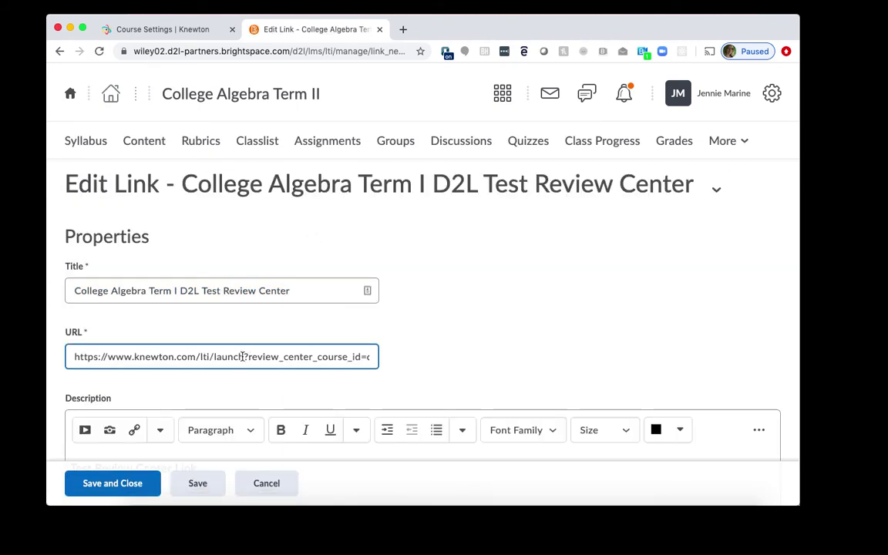
{"action": "key", "text": "super+a"}
{"action": "key", "text": "BackSpace"}
{"action": "key", "text": "super+v"}
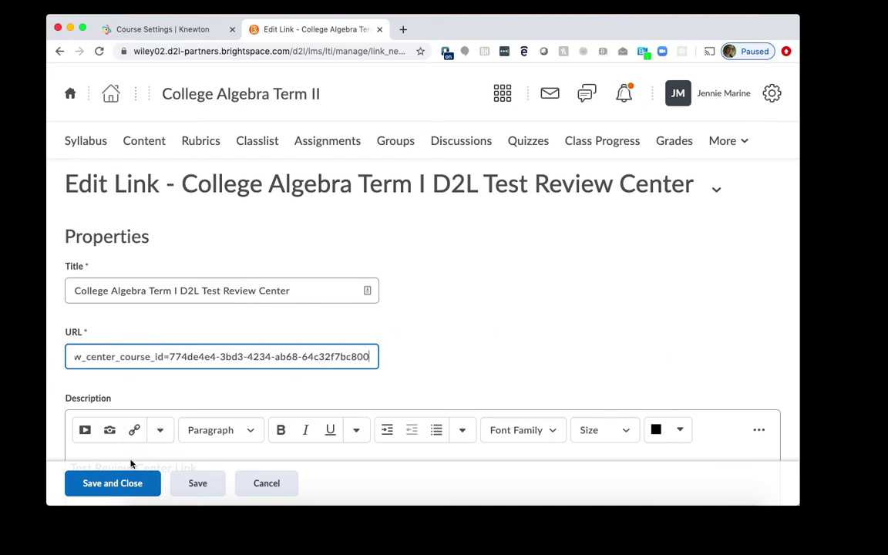
{"action": "left_click", "coordinate": [128, 483]}
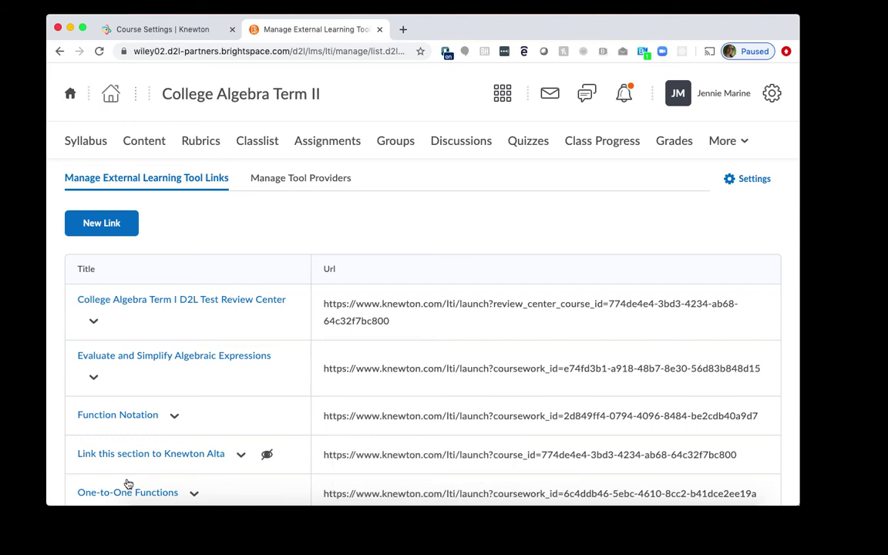
- Open the College Algebra Term I D2L template link in the Knewton Coursework module and create the section for College Algebra Term II D2L
{"action": "left_click", "coordinate": [91, 141]}
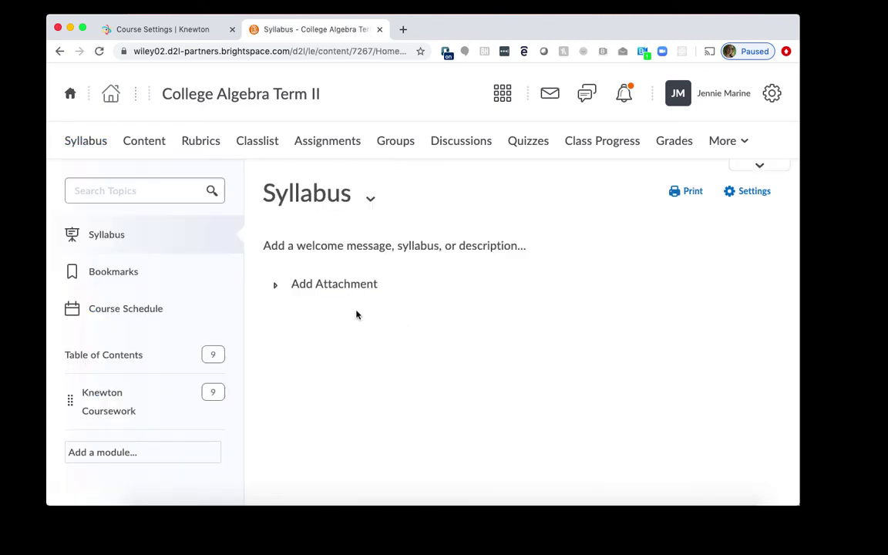
{"action": "left_click", "coordinate": [112, 395]}
{"action": "scroll", "coordinate": [412, 396], "scroll_direction": "down", "scroll_amount": 1}
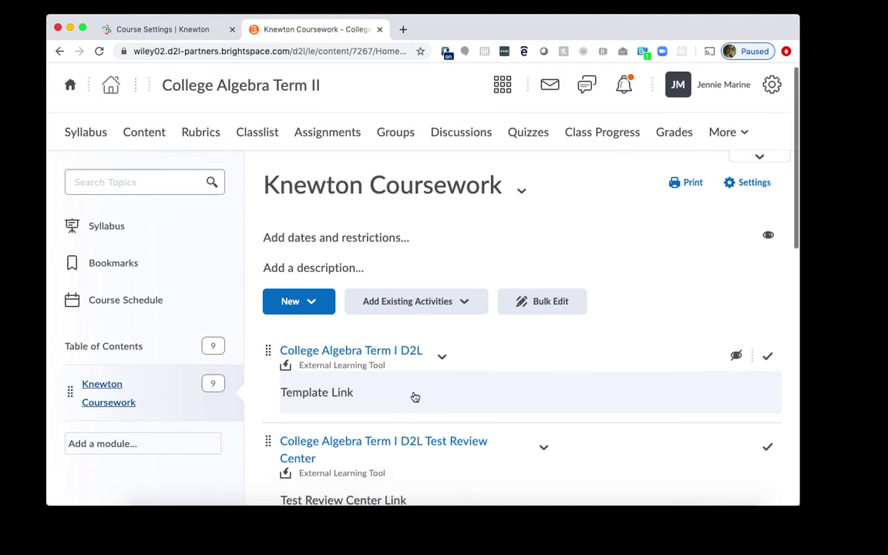
{"action": "scroll", "coordinate": [415, 397], "scroll_direction": "down", "scroll_amount": 1}
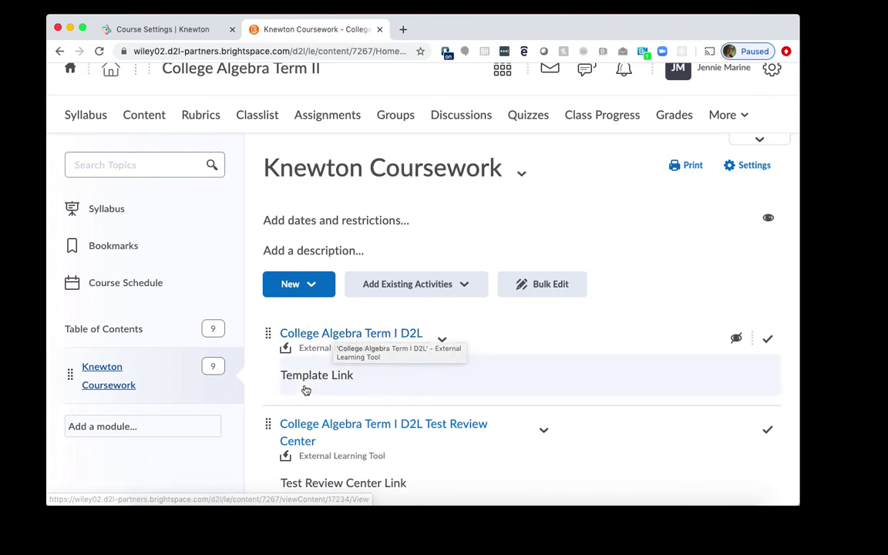
{"action": "left_click", "coordinate": [319, 338]}
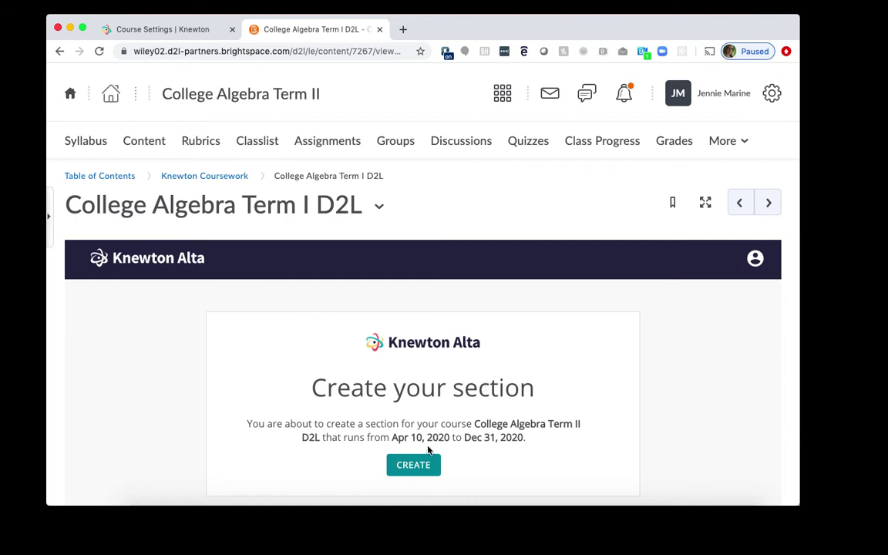
{"action": "left_click", "coordinate": [415, 464]}
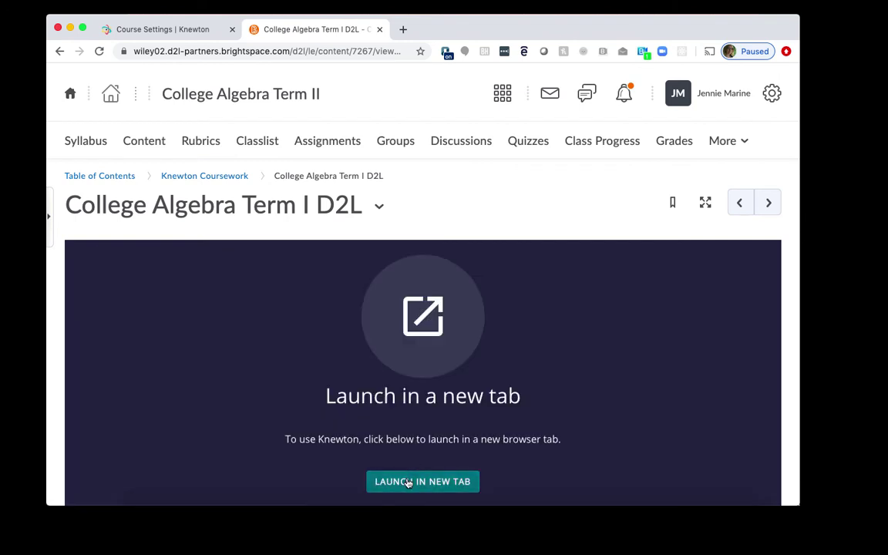
- Launch the linked Knewton course in a new browser tab and check its course name and section list
{"action": "left_click", "coordinate": [408, 481]}
{"action": "scroll", "coordinate": [408, 482], "scroll_direction": "down", "scroll_amount": 2}
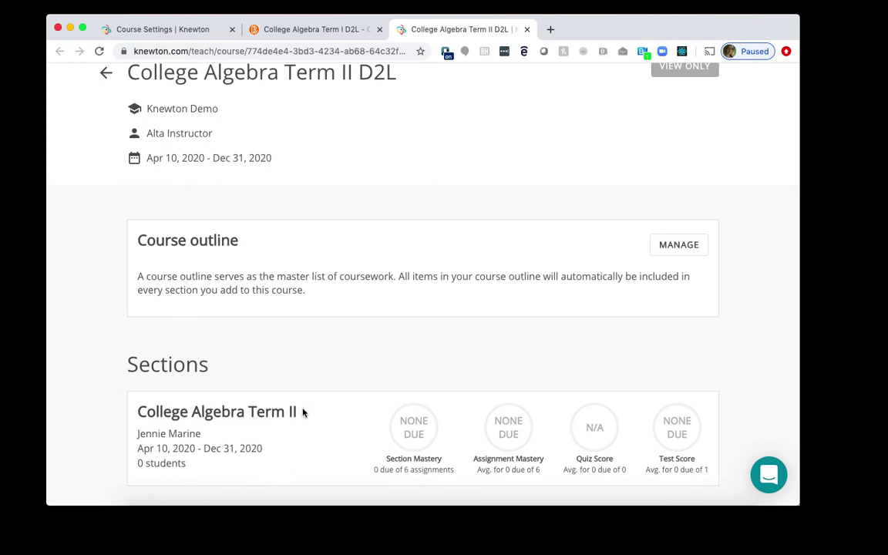
{"action": "scroll", "coordinate": [302, 415], "scroll_direction": "up", "scroll_amount": 2}
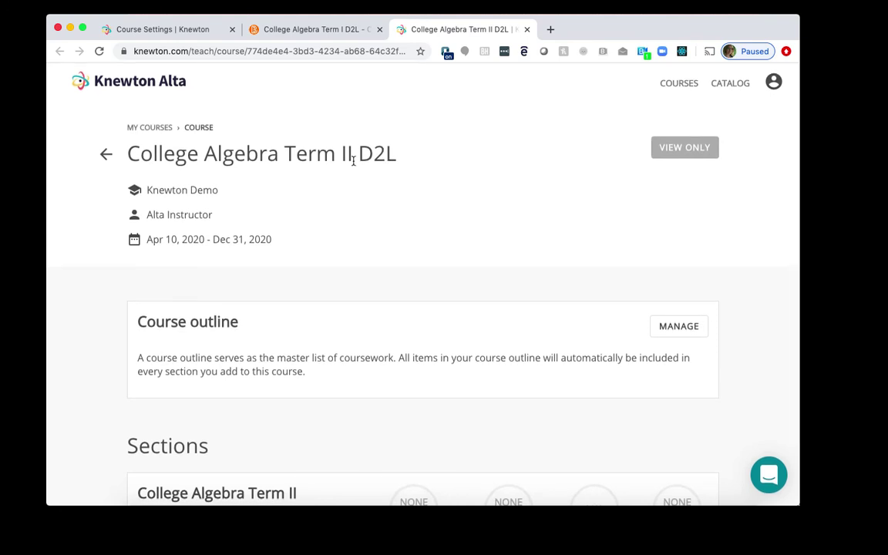
- Launch the Sets and Venn Diagrams assignment from the Brightspace coursework in a new browser tab and check its parent section and course in Knewton
{"action": "left_click", "coordinate": [317, 30]}
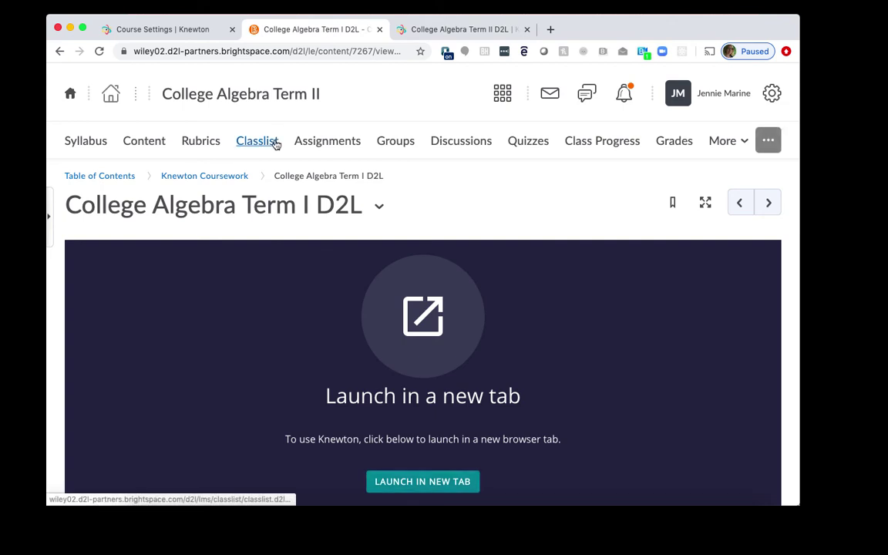
{"action": "left_click", "coordinate": [204, 176]}
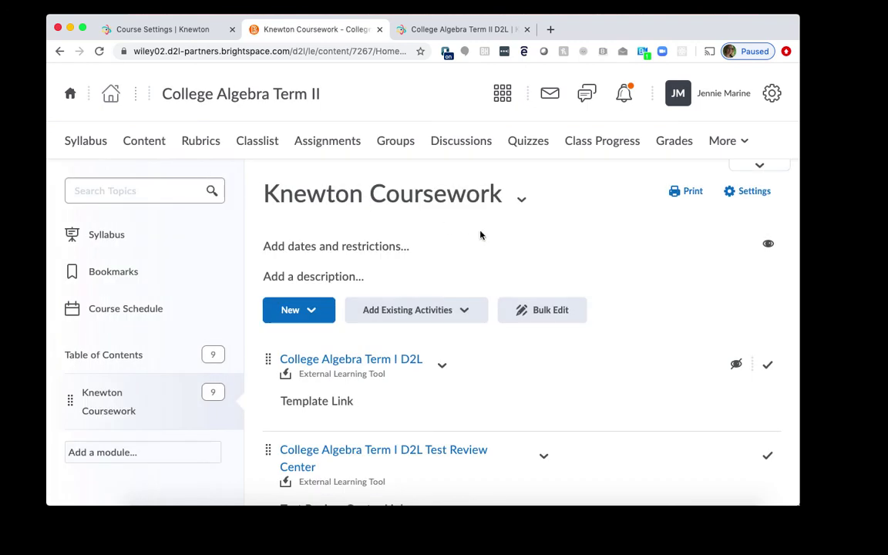
{"action": "scroll", "coordinate": [480, 235], "scroll_direction": "down", "scroll_amount": 5}
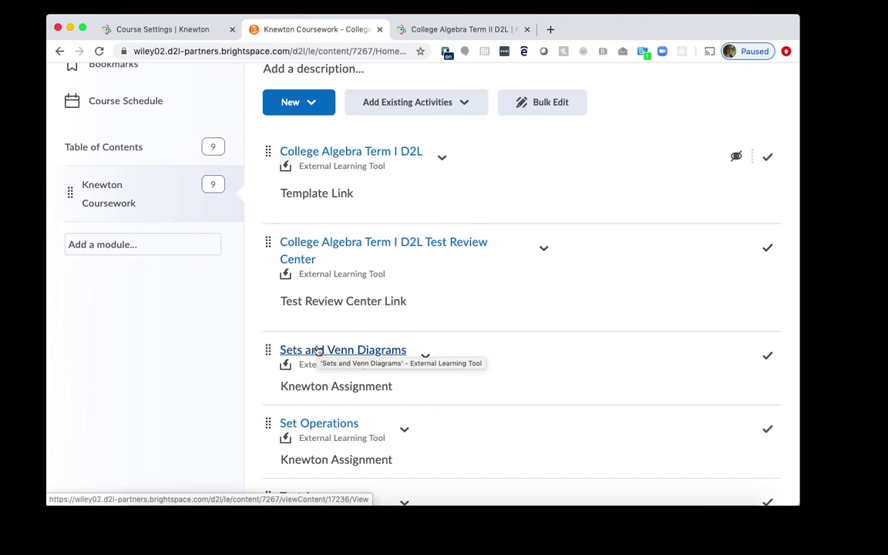
{"action": "left_click", "coordinate": [319, 350]}
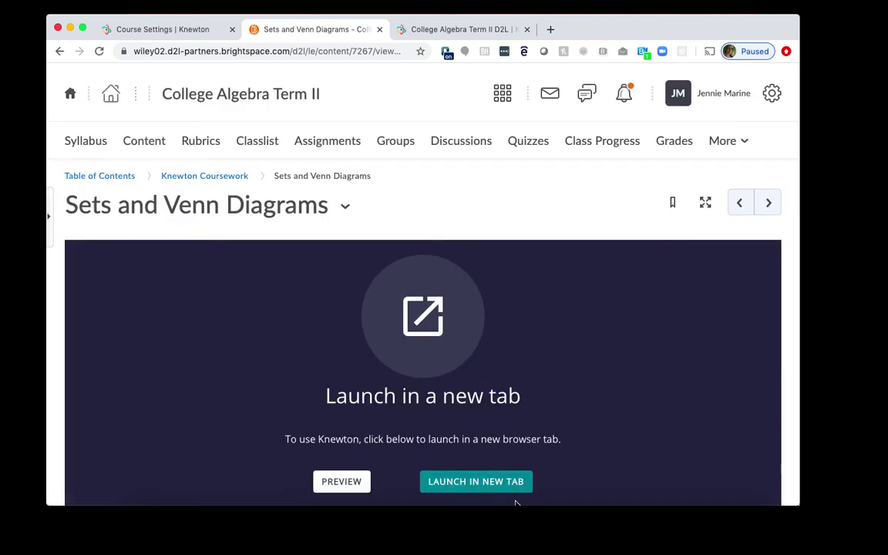
{"action": "left_click", "coordinate": [495, 482]}
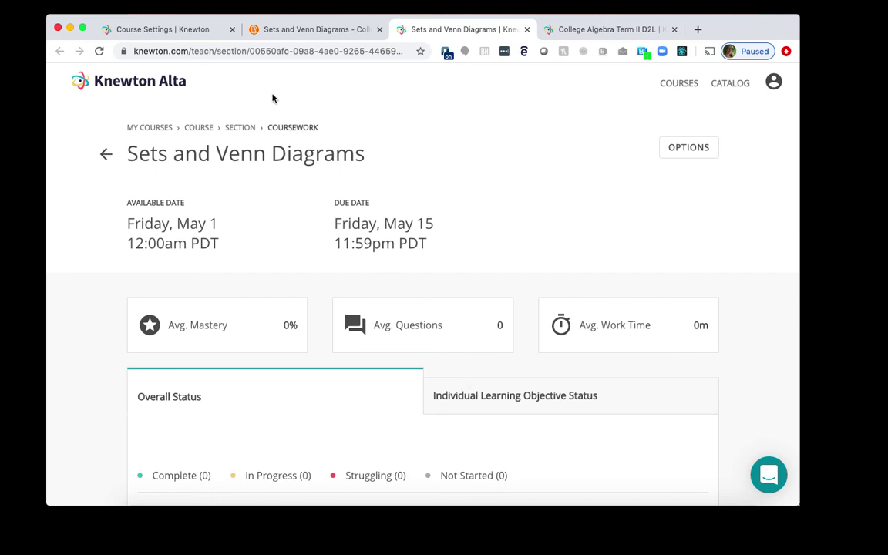
{"action": "left_click", "coordinate": [242, 127]}
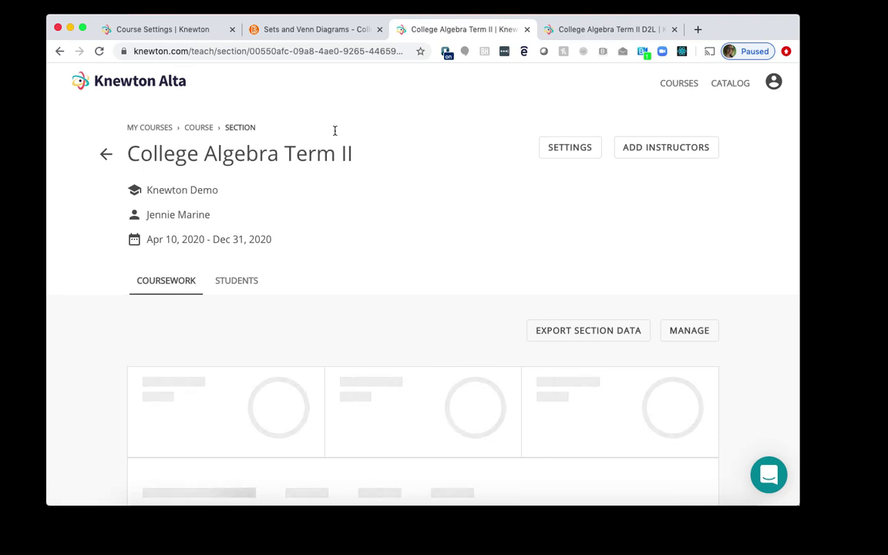
{"action": "left_click", "coordinate": [188, 127]}
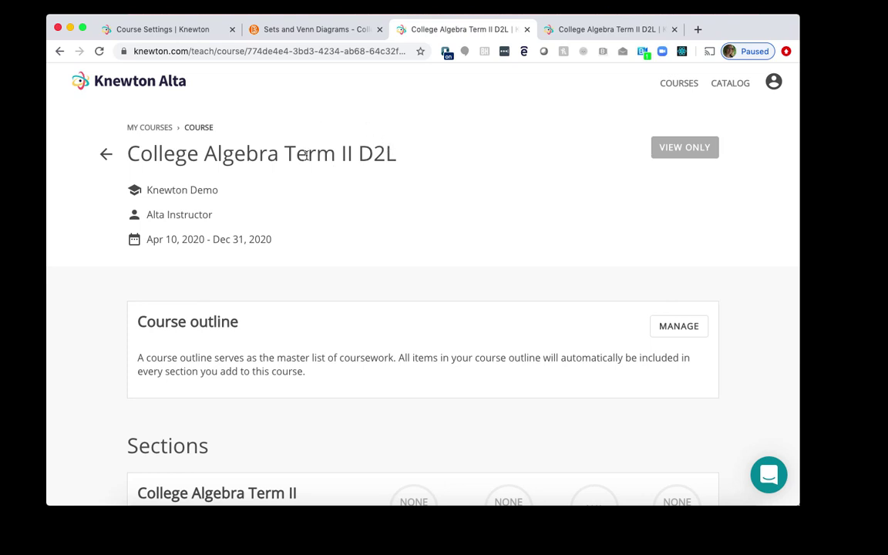
- Open the course outline of College Algebra Term II D2L for managing and set the Sets and Venn Diagrams end date to May 14, 2020
{"action": "scroll", "coordinate": [659, 338], "scroll_direction": "down", "scroll_amount": 2}
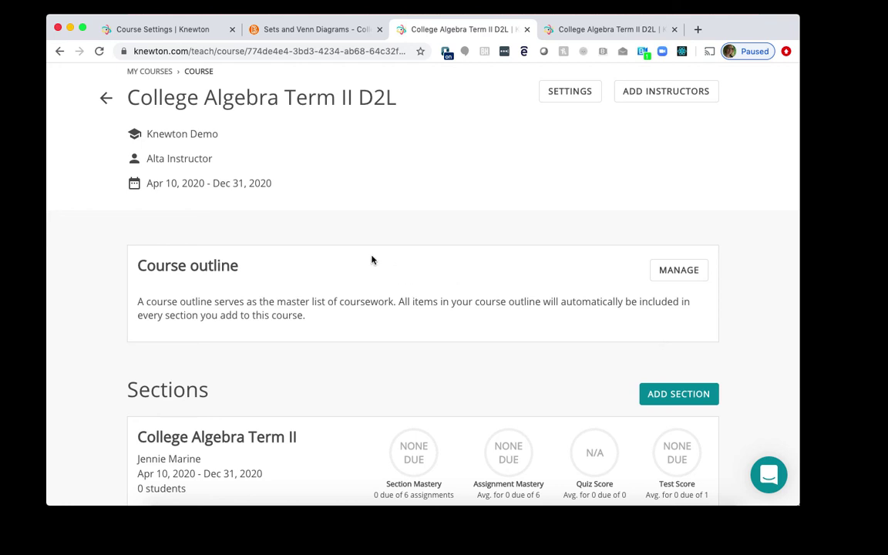
{"action": "left_click", "coordinate": [679, 273]}
{"action": "scroll", "coordinate": [678, 279], "scroll_direction": "down", "scroll_amount": 1}
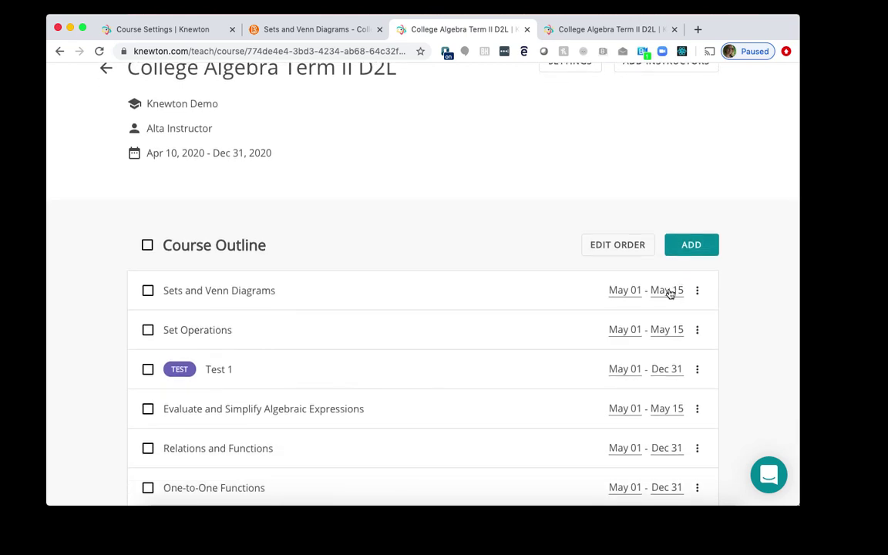
{"action": "left_click", "coordinate": [667, 291]}
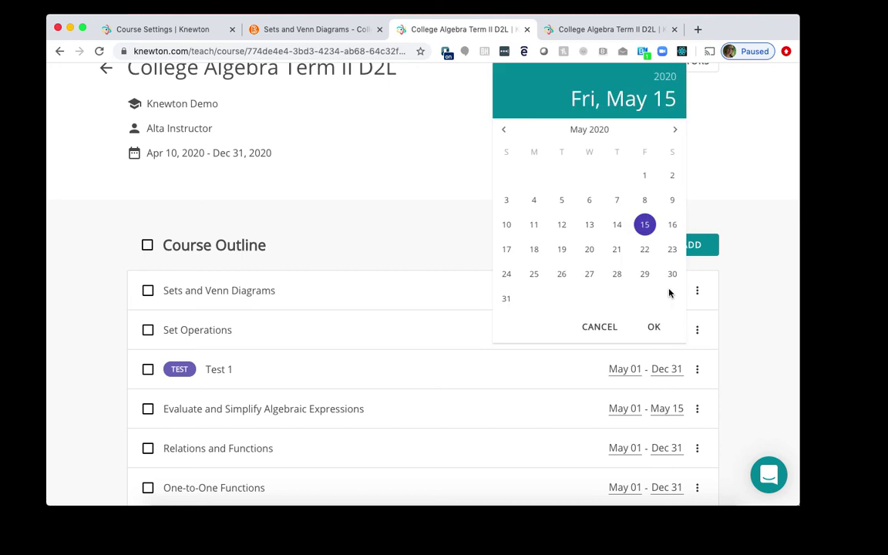
{"action": "left_click", "coordinate": [618, 226]}
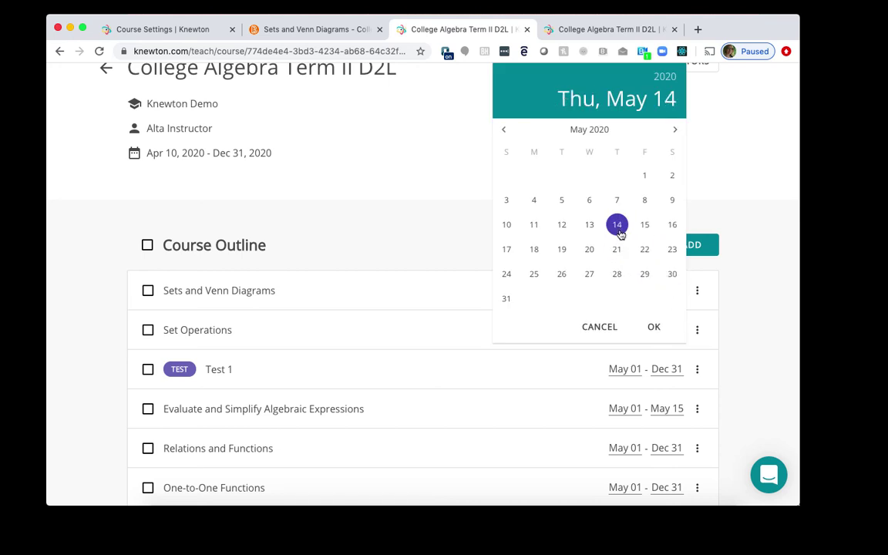
{"action": "left_click", "coordinate": [654, 327]}
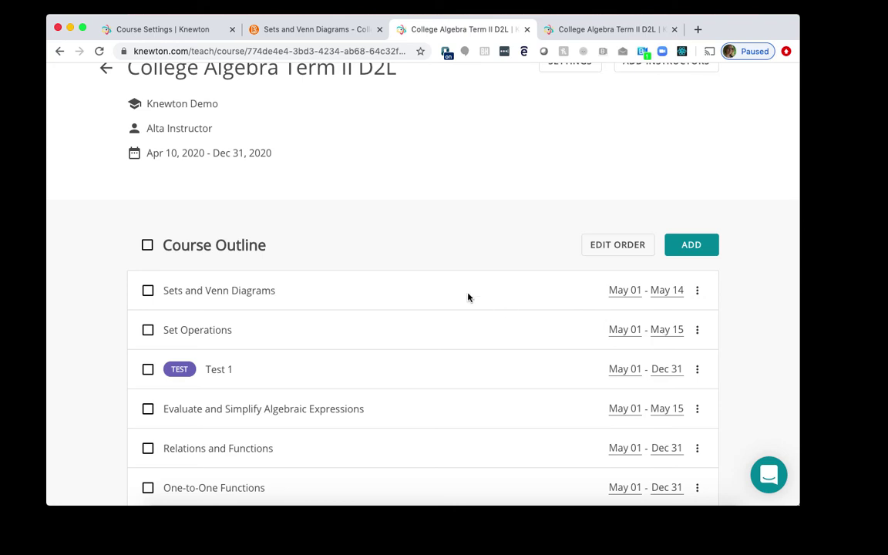
- Set the end date of Evaluate and Simplify Algebraic Expressions, Relations and Functions, and One-to-One Functions to May 14, 2020 for all sections
{"action": "left_click", "coordinate": [148, 409]}
{"action": "left_click", "coordinate": [148, 448]}
{"action": "left_click", "coordinate": [148, 487]}
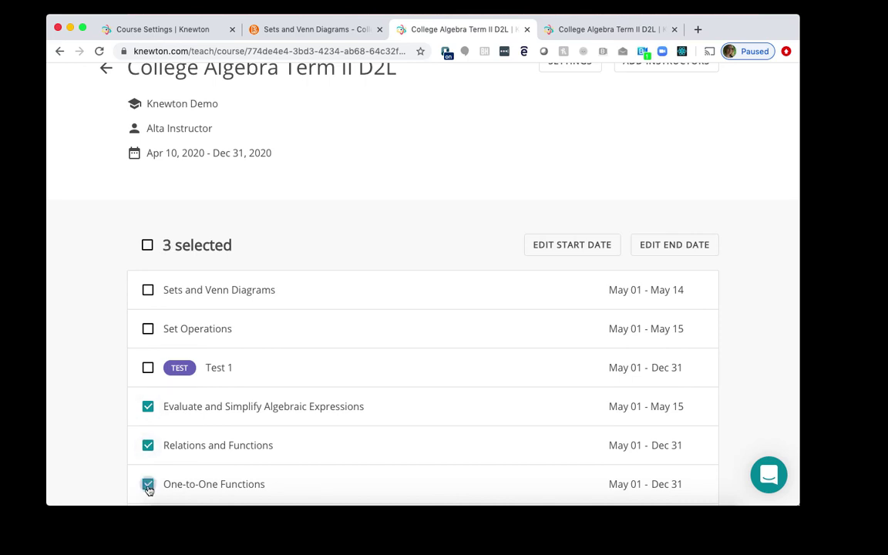
{"action": "left_click", "coordinate": [658, 254]}
{"action": "left_click", "coordinate": [651, 224]}
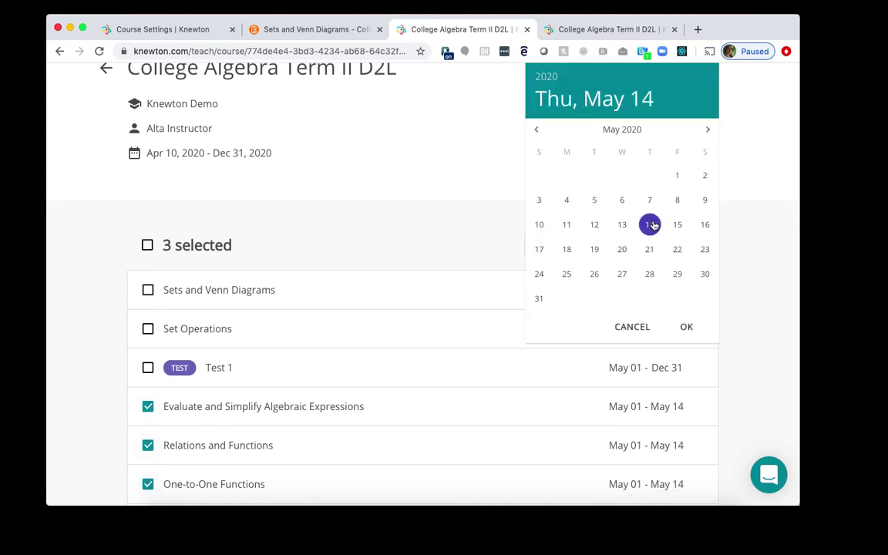
{"action": "left_click", "coordinate": [686, 327]}
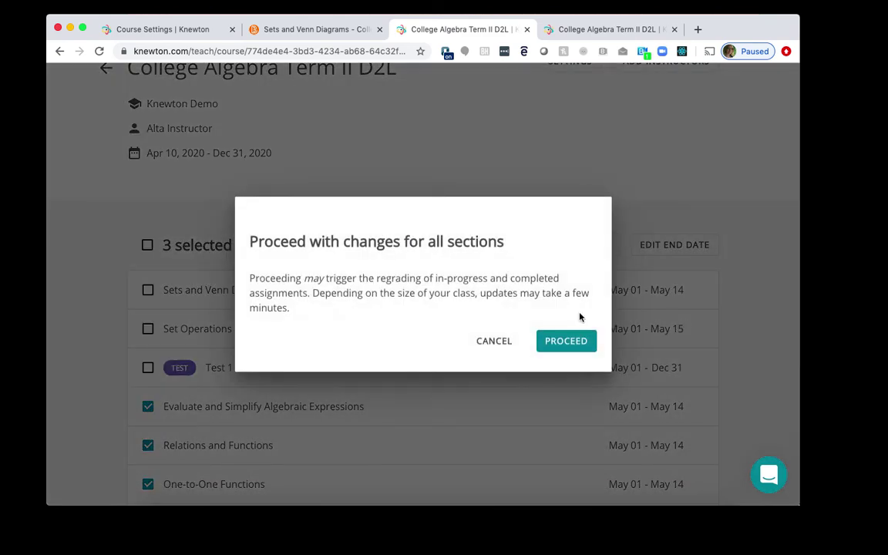
{"action": "left_click", "coordinate": [567, 346]}
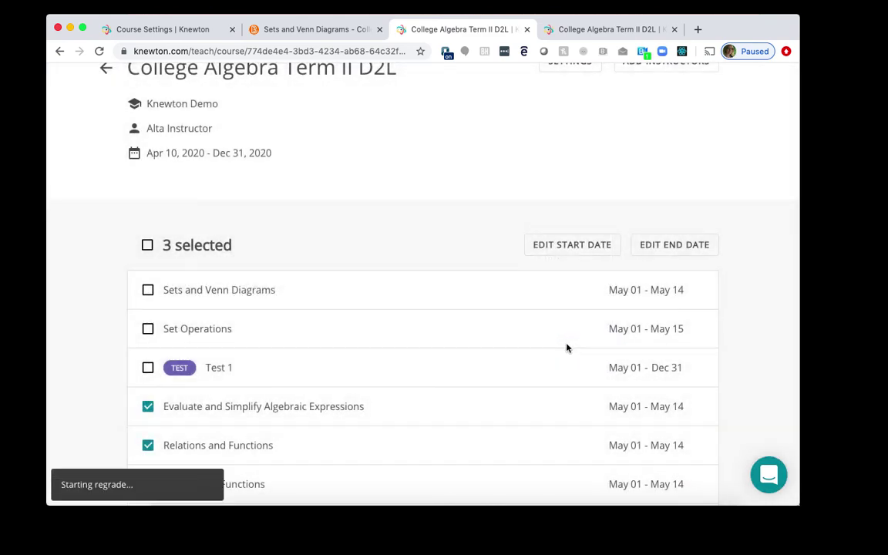